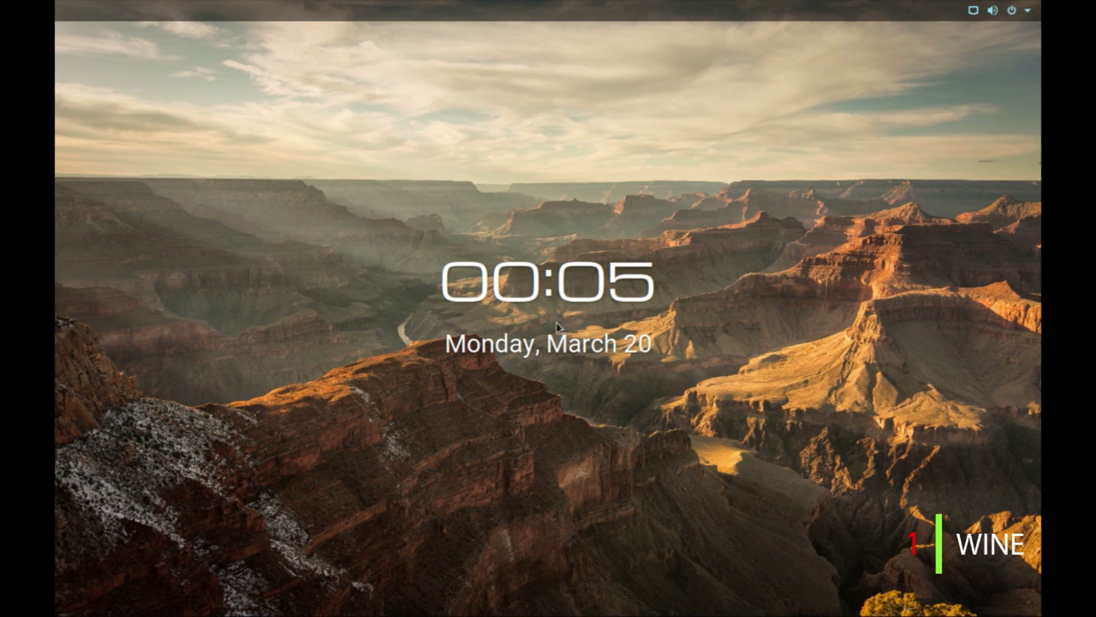
# Unlock the Zorin OS session by entering the account password at the lock screen.
pyautogui.click(558, 327)
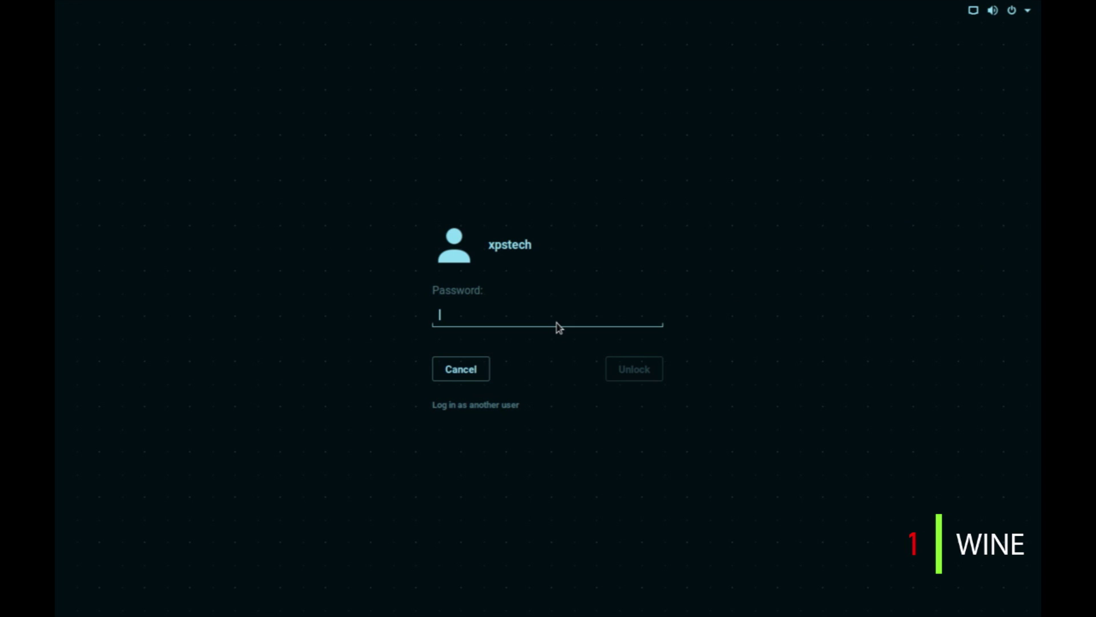
pyautogui.write('********')
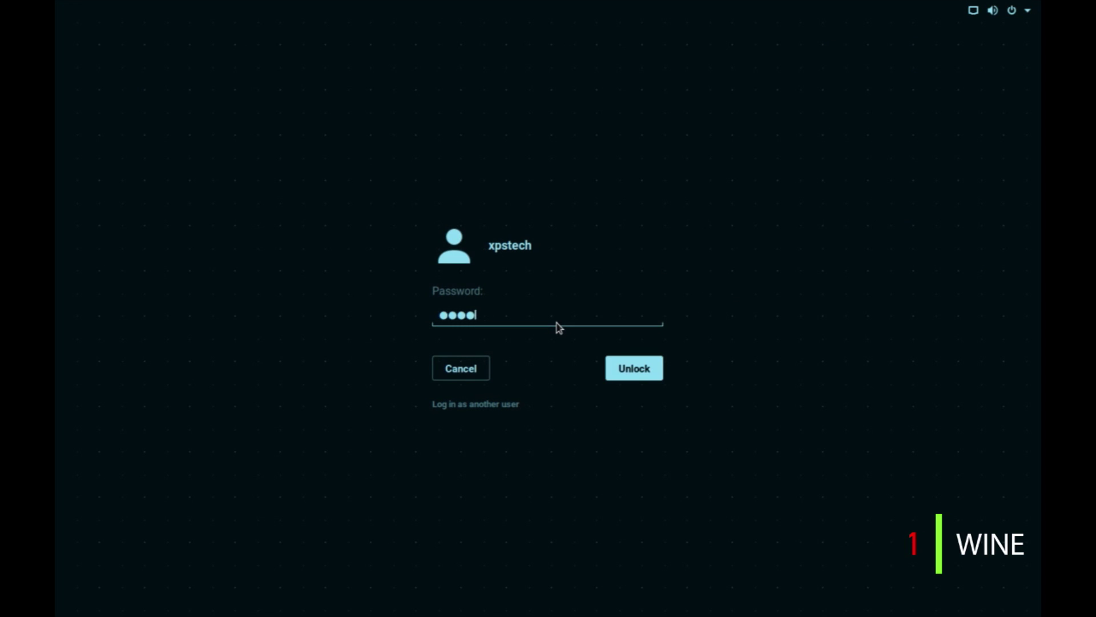
pyautogui.press('Return')
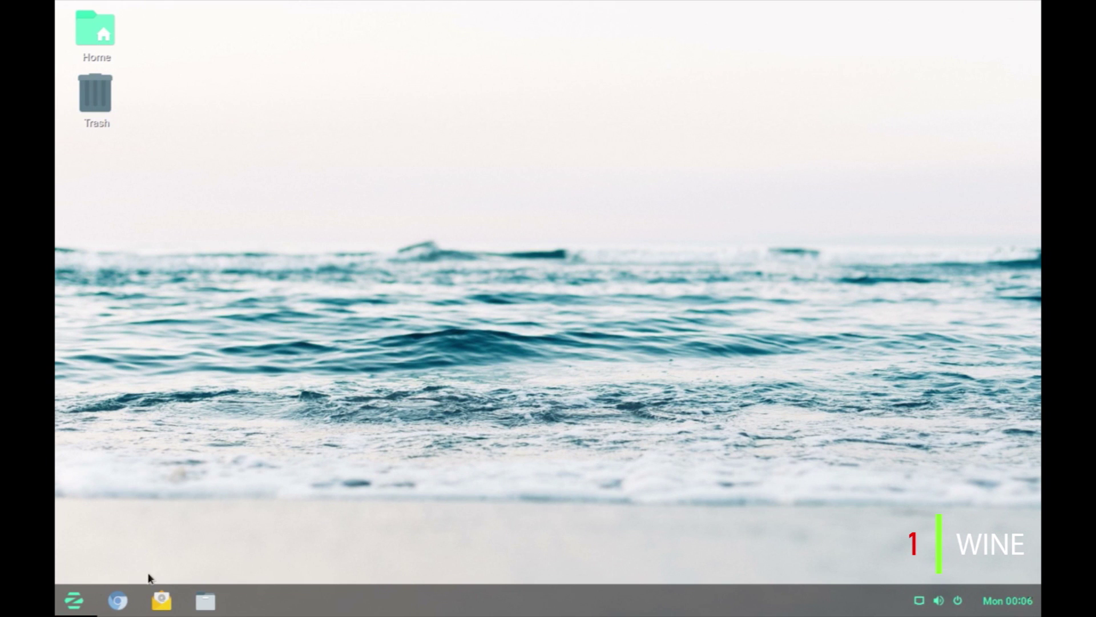
pyautogui.click(118, 600)
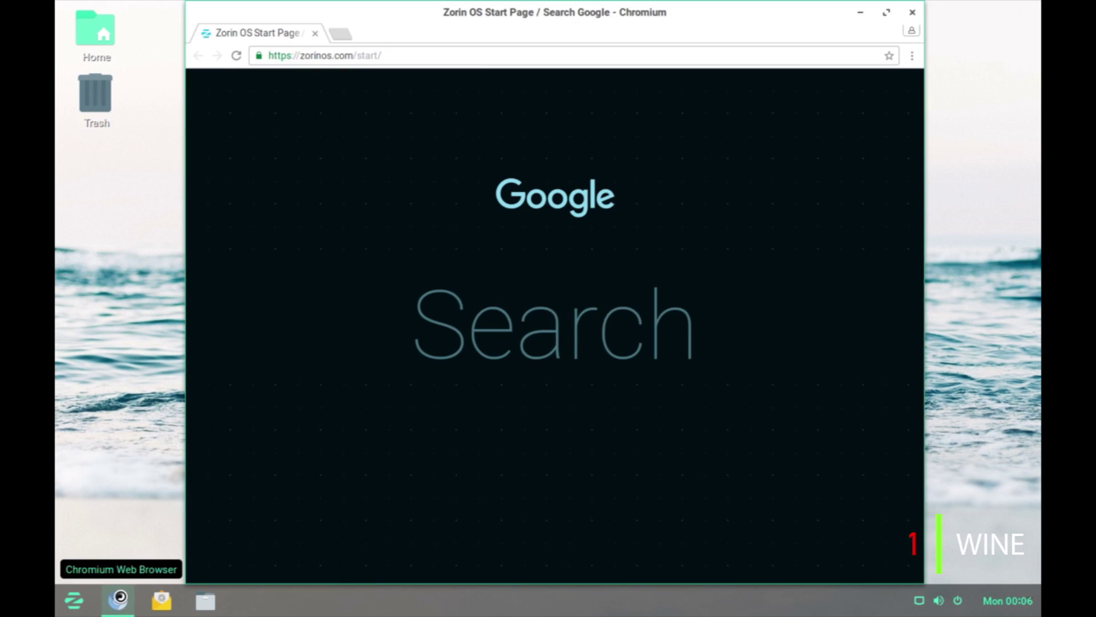
pyautogui.write('winehq.org')
pyautogui.press('Return')
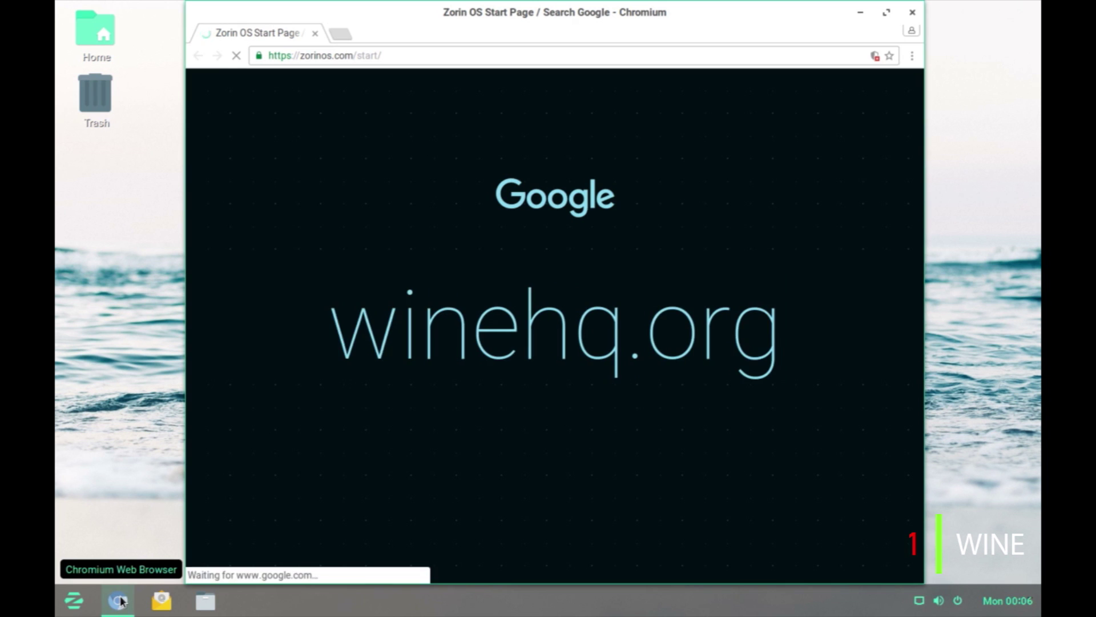
pyautogui.click(567, 196)
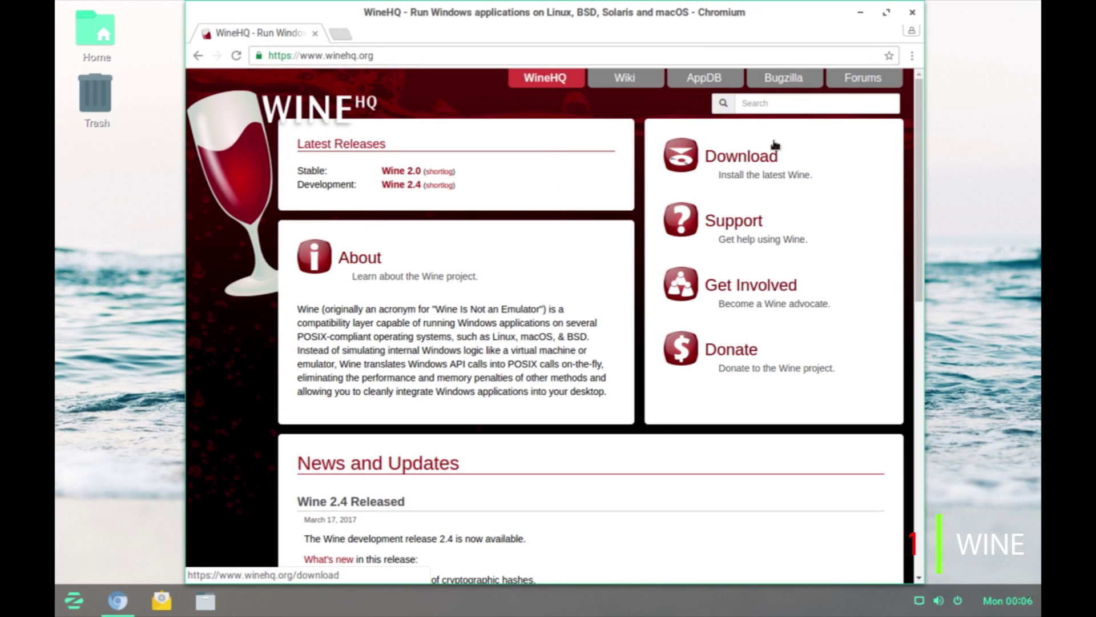
pyautogui.click(721, 170)
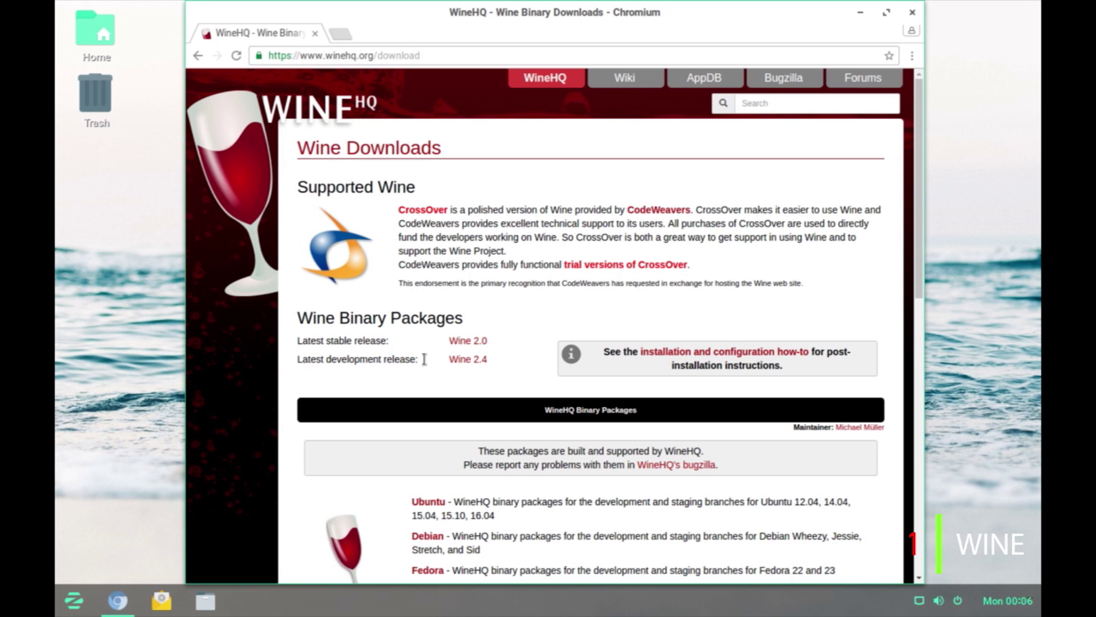
pyautogui.click(912, 12)
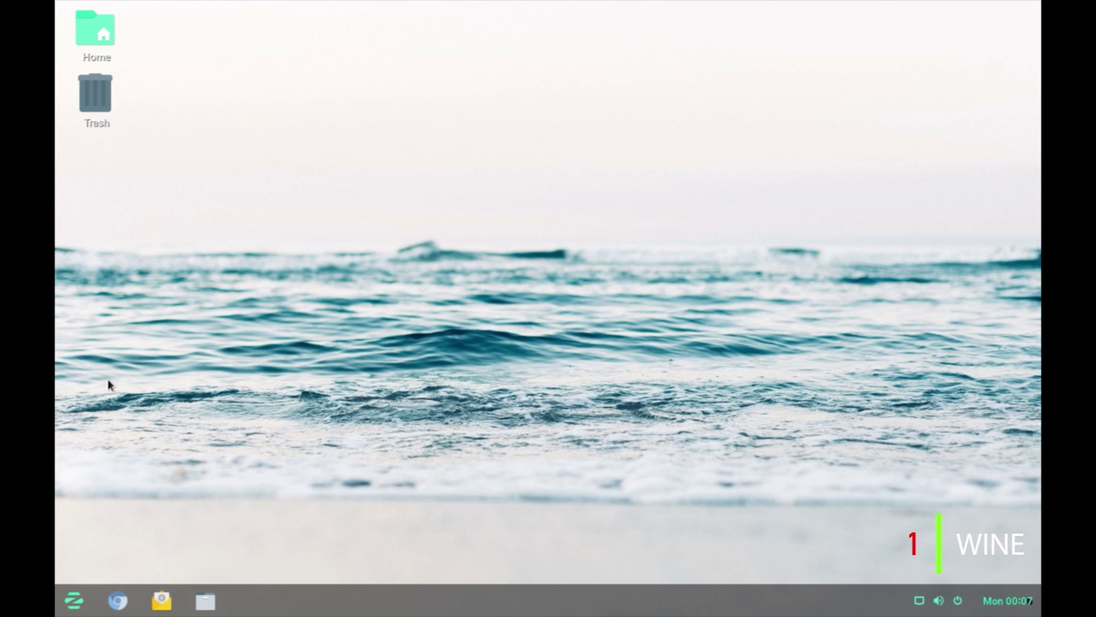
# Open wrar540.exe from Home > Downloads with the Wine Windows Program Loader.
pyautogui.doubleClick(96, 38)
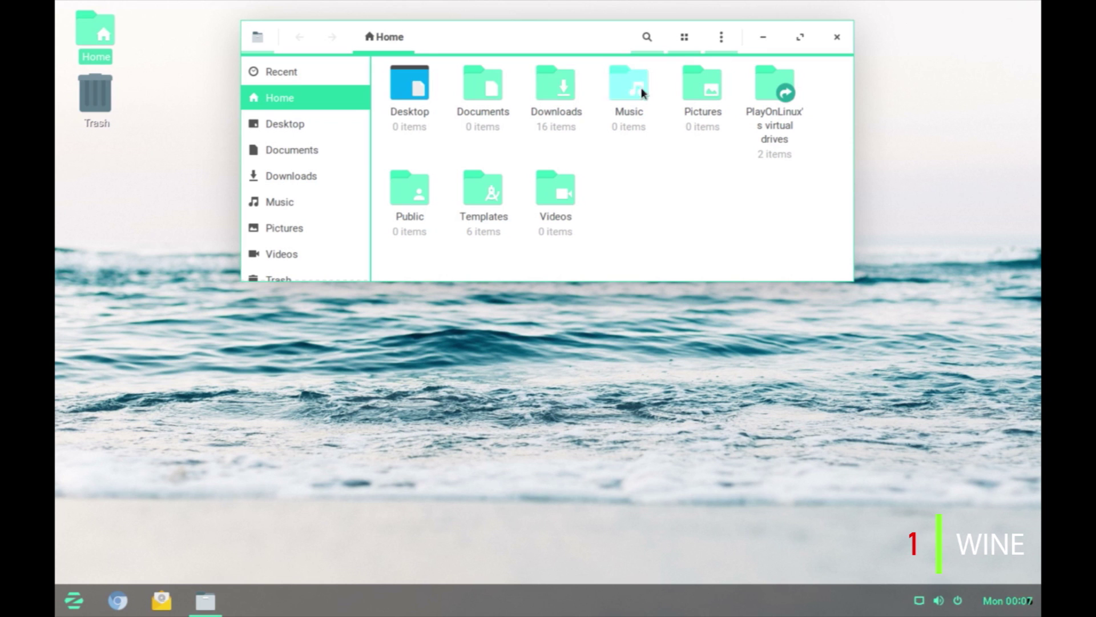
pyautogui.doubleClick(554, 91)
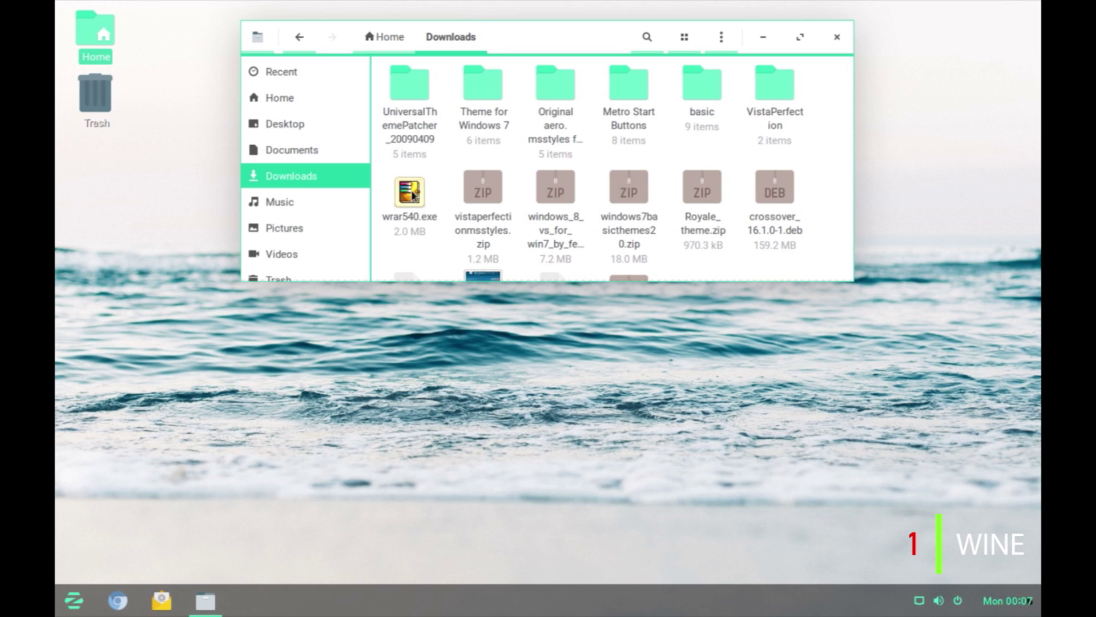
pyautogui.rightClick(412, 192)
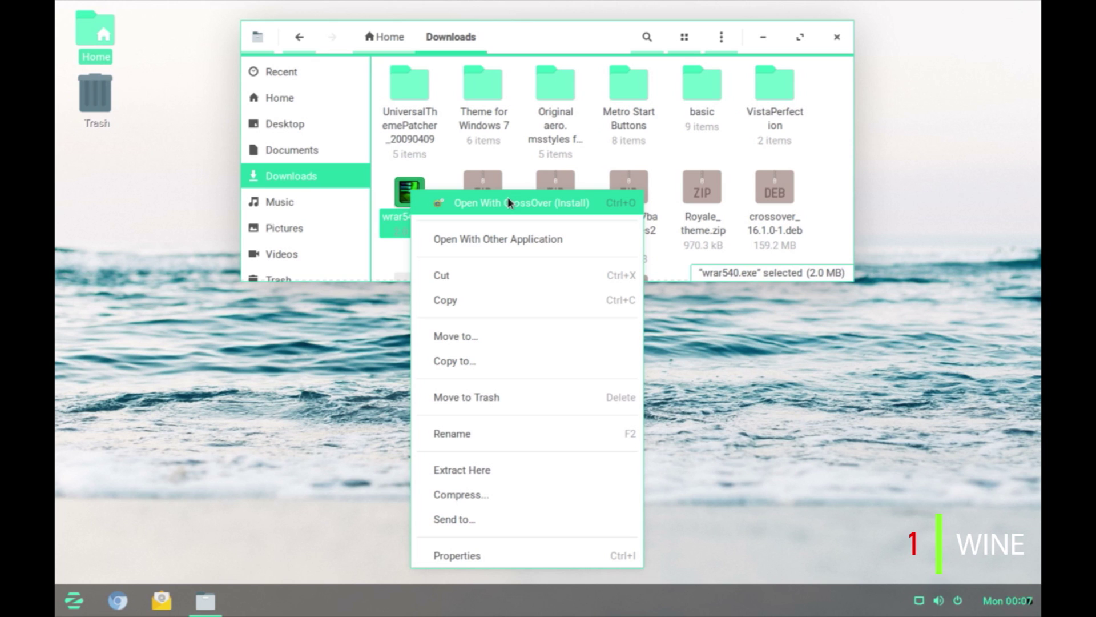
pyautogui.click(484, 240)
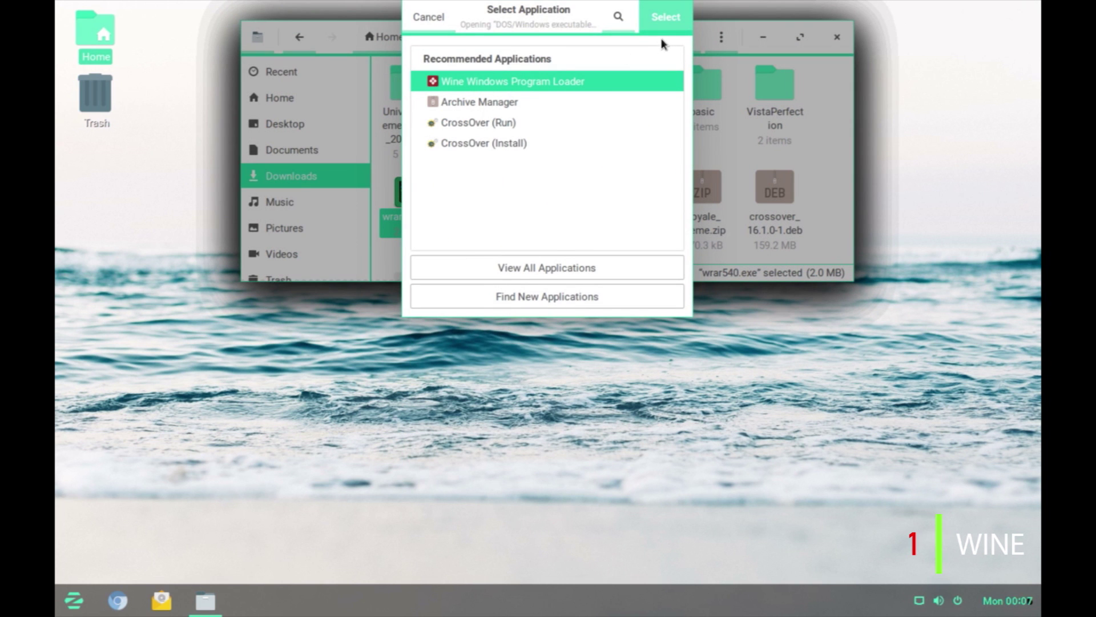
pyautogui.click(667, 17)
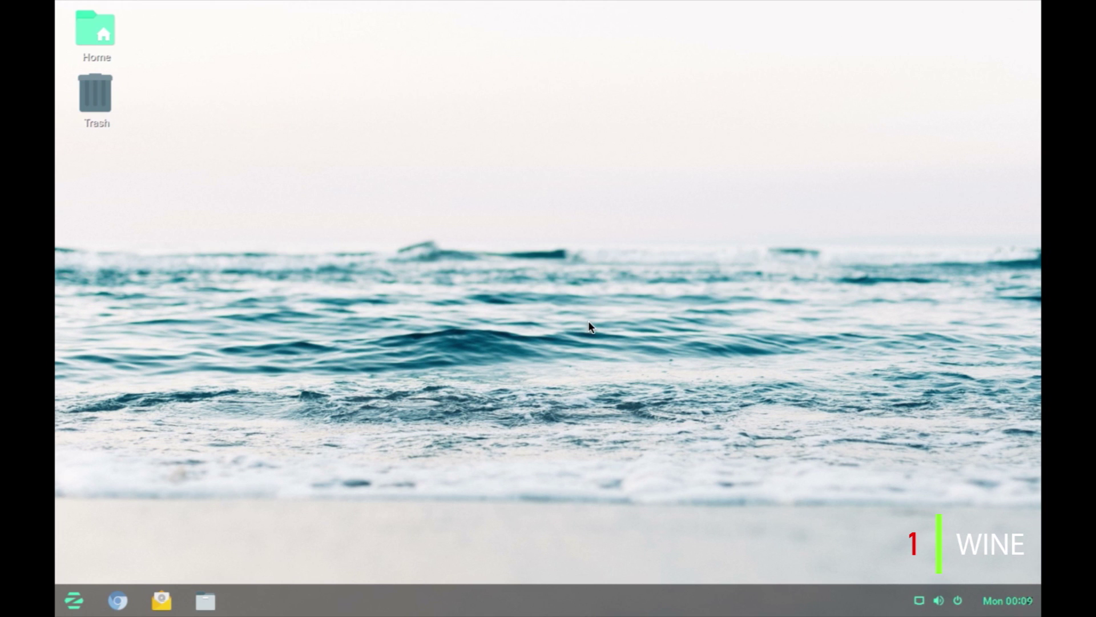
# Launch Configure Wine from the Wine menu and view the Libraries, Graphics and Desktop Integration pages.
pyautogui.click(72, 601)
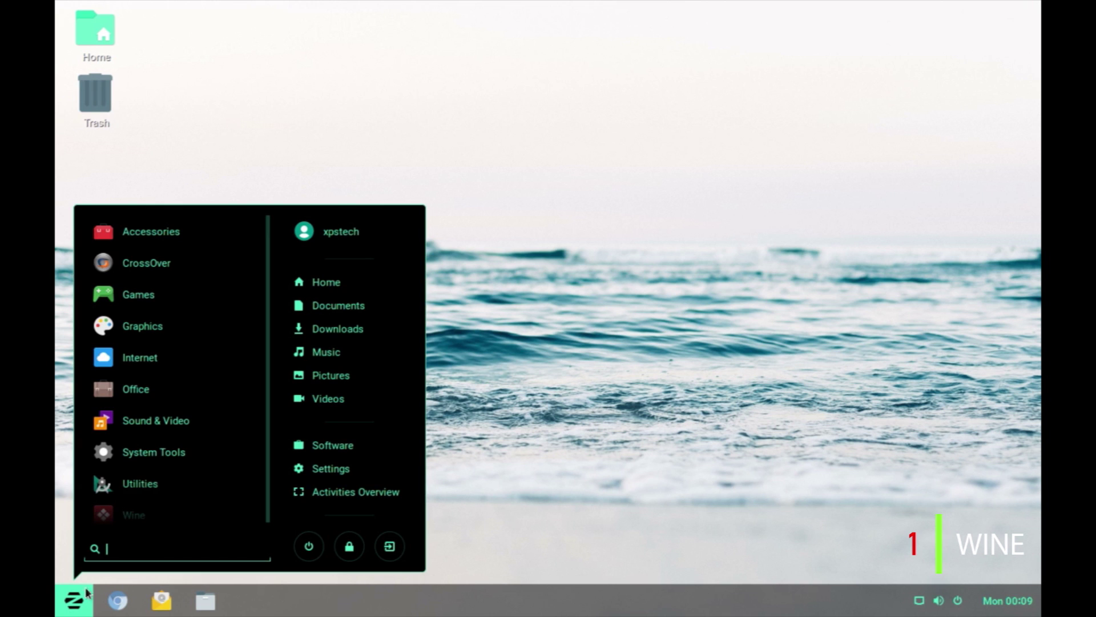
pyautogui.click(137, 515)
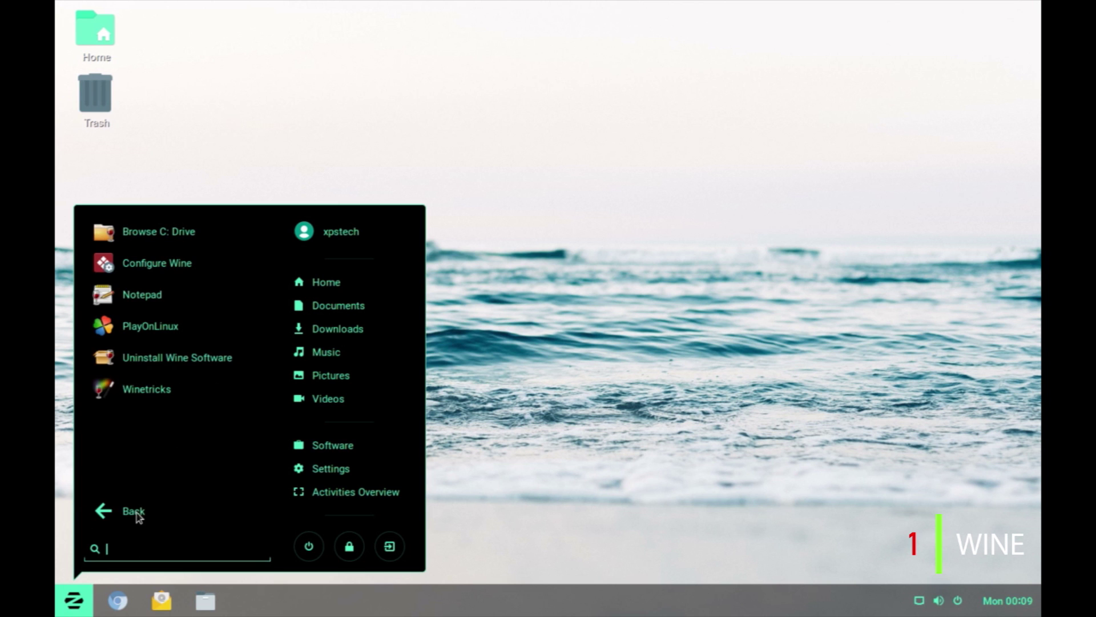
pyautogui.click(175, 266)
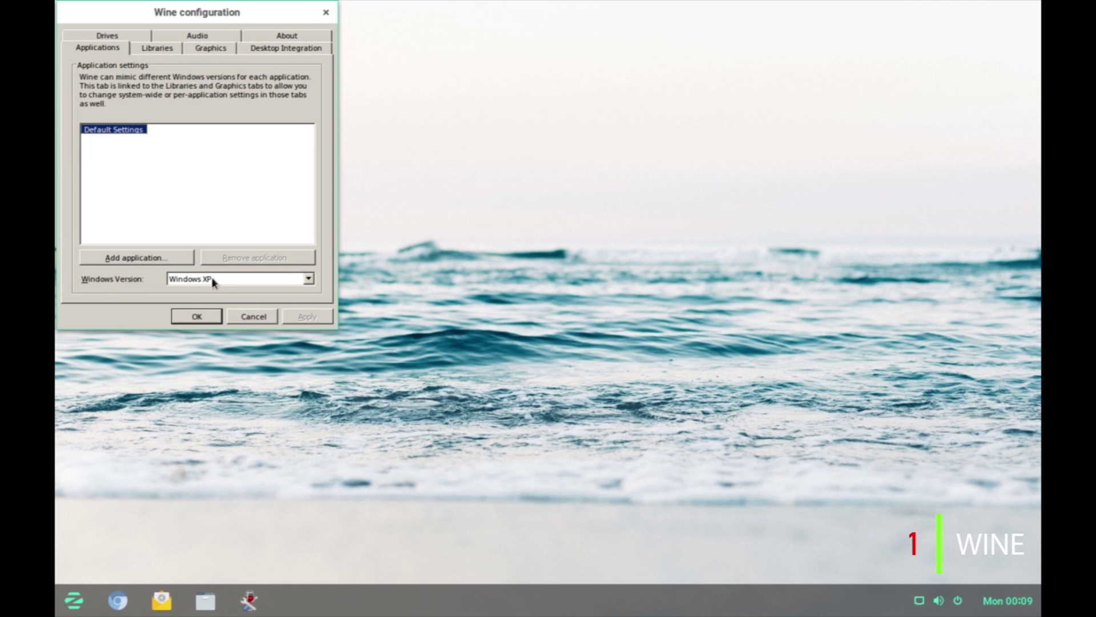
pyautogui.click(158, 48)
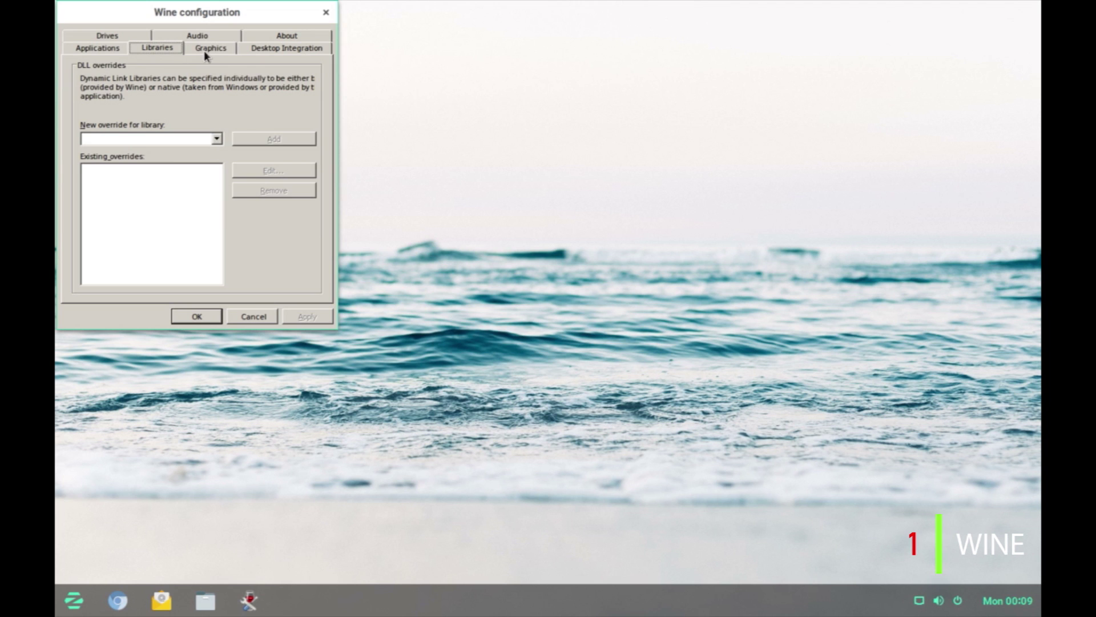
pyautogui.click(204, 51)
pyautogui.click(267, 51)
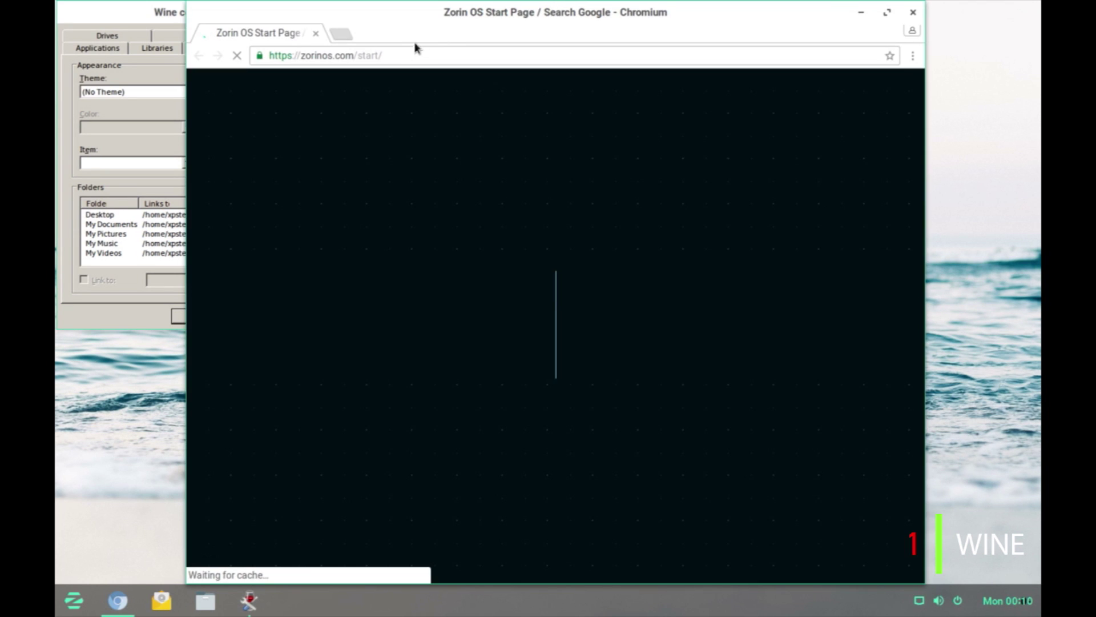
# Reach DeviantArt via a Google search and search it for 'msstyle' themes.
pyautogui.write('devi')
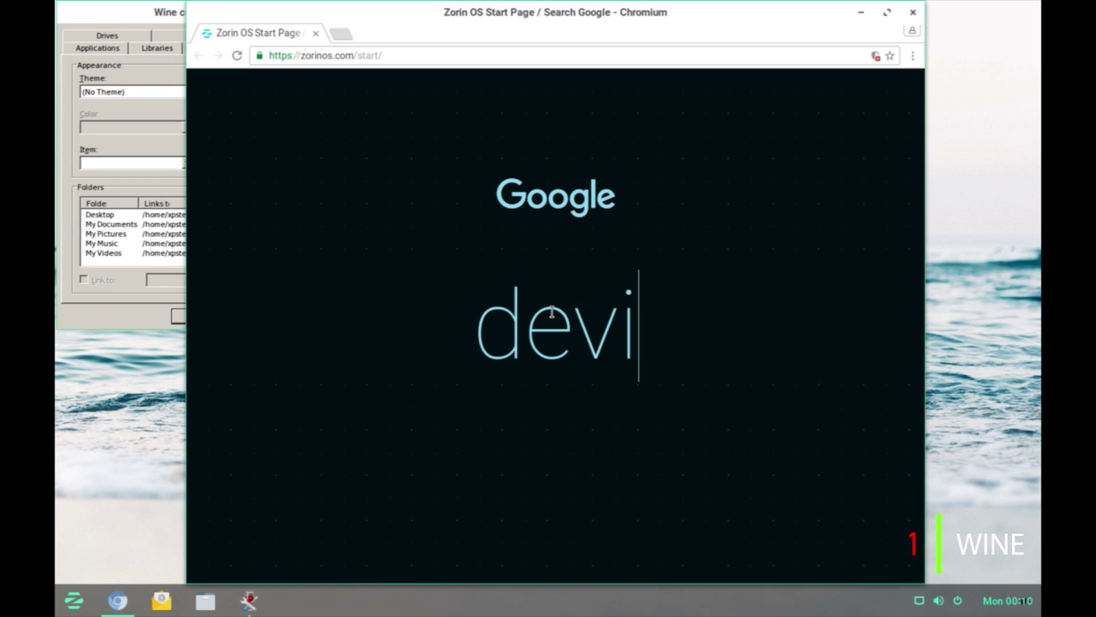
pyautogui.write('antart')
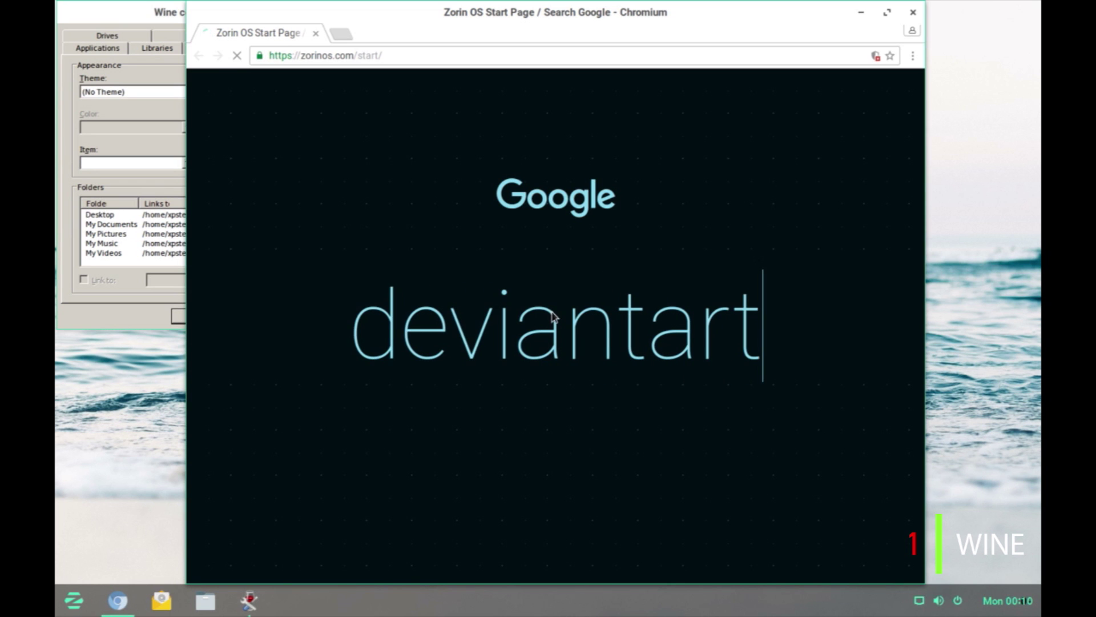
pyautogui.press('Return')
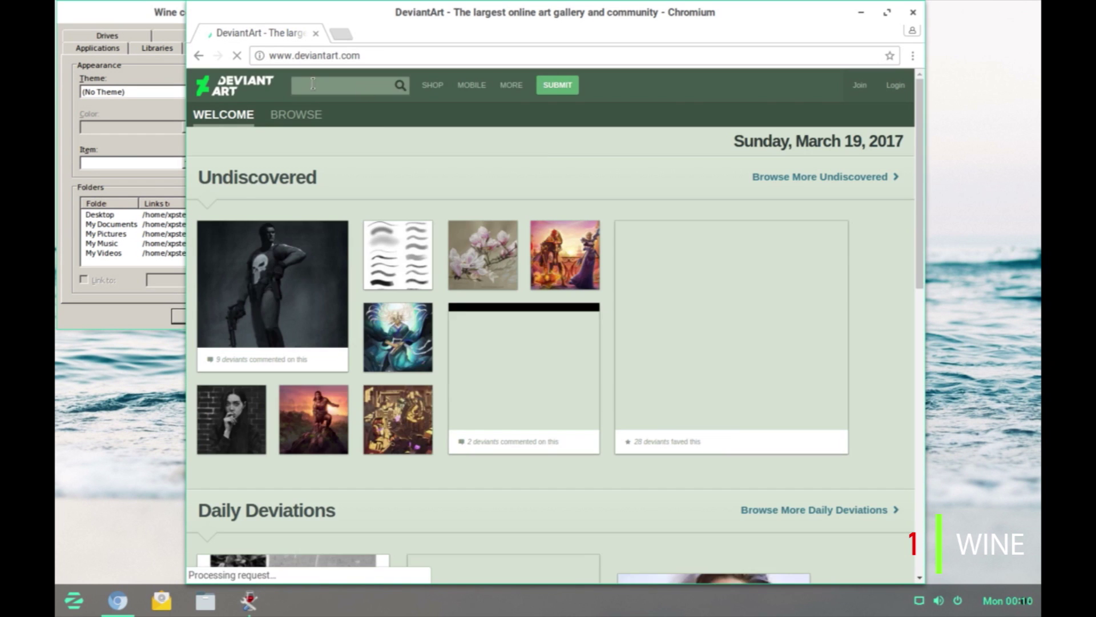
pyautogui.click(345, 84)
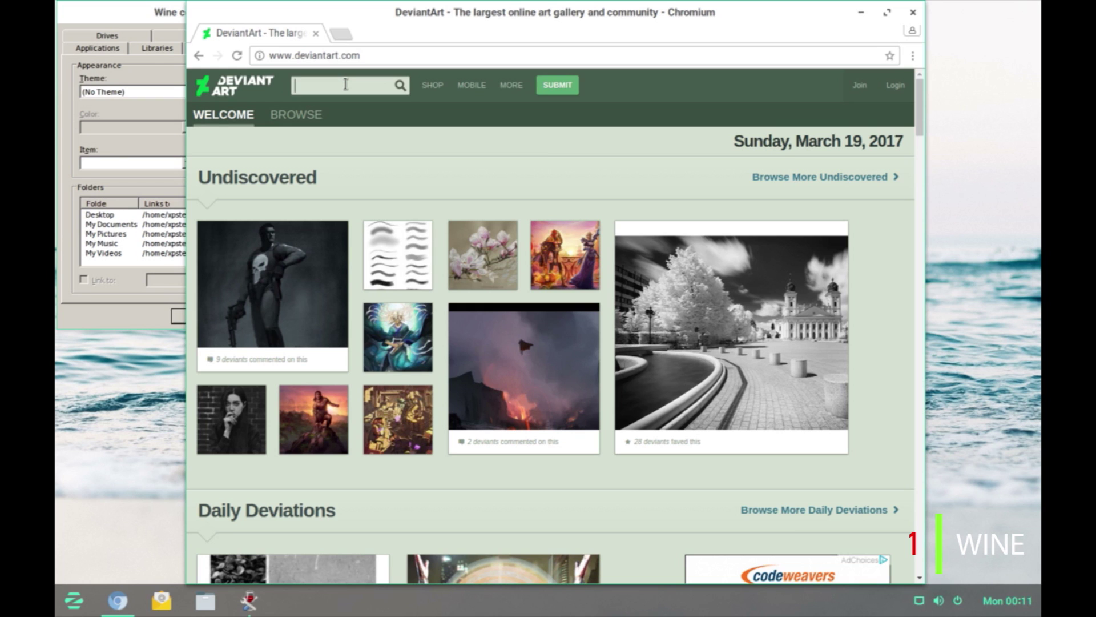
pyautogui.write('mss')
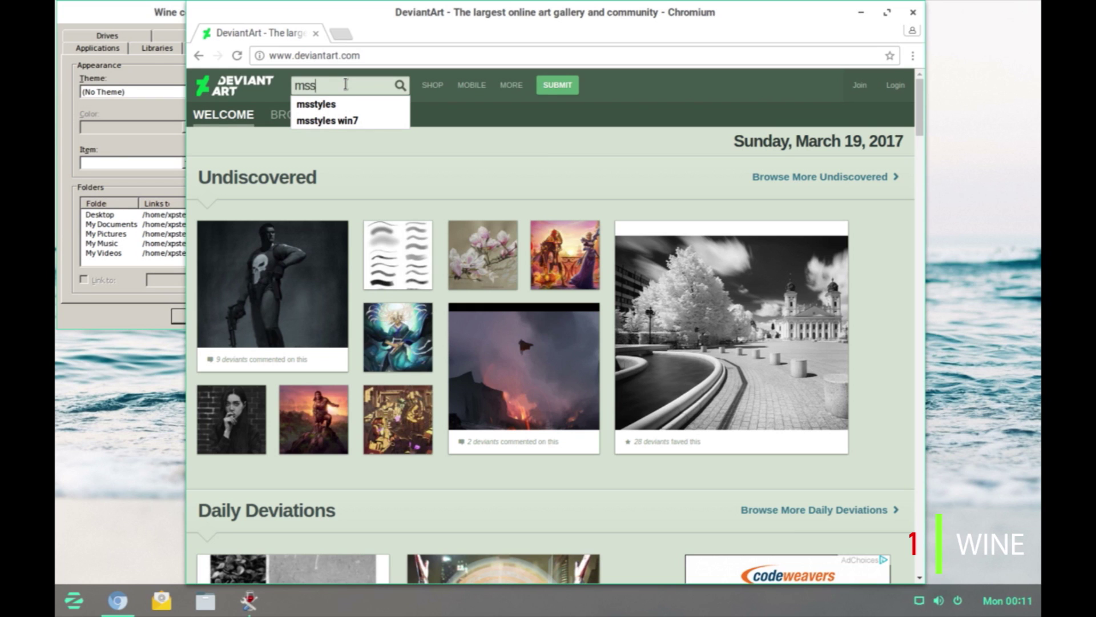
pyautogui.write('tyle')
pyautogui.press('Return')
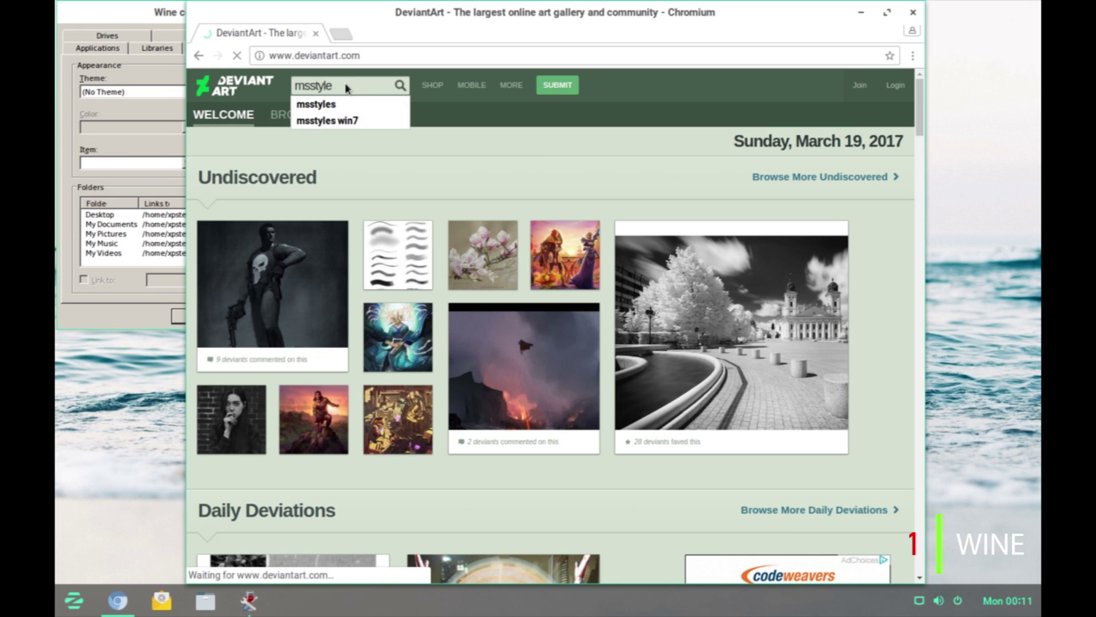
# Download the VistaPerfection X2 Msstyles theme from its DeviantArt page and close the browser.
pyautogui.scroll(-5, 600, 249)
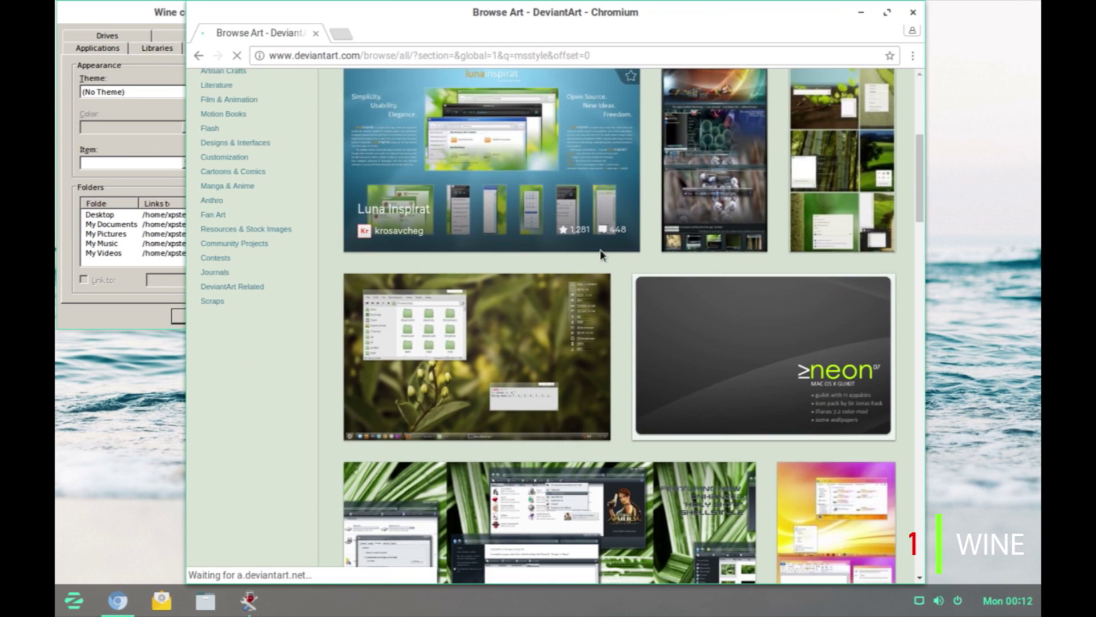
pyautogui.scroll(-5, 601, 255)
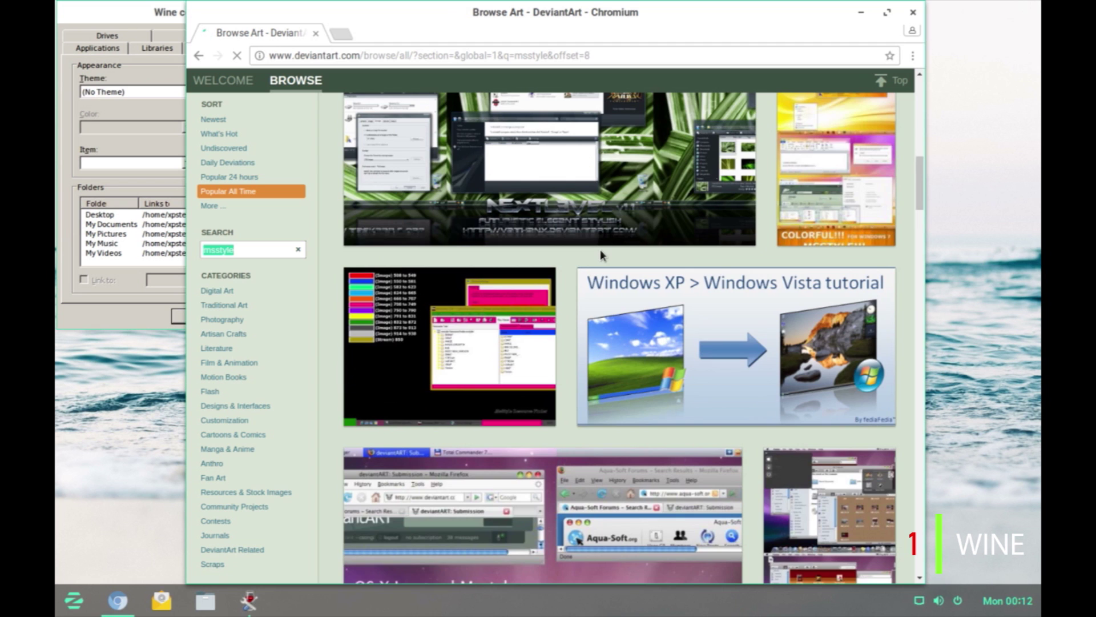
pyautogui.scroll(-4, 601, 255)
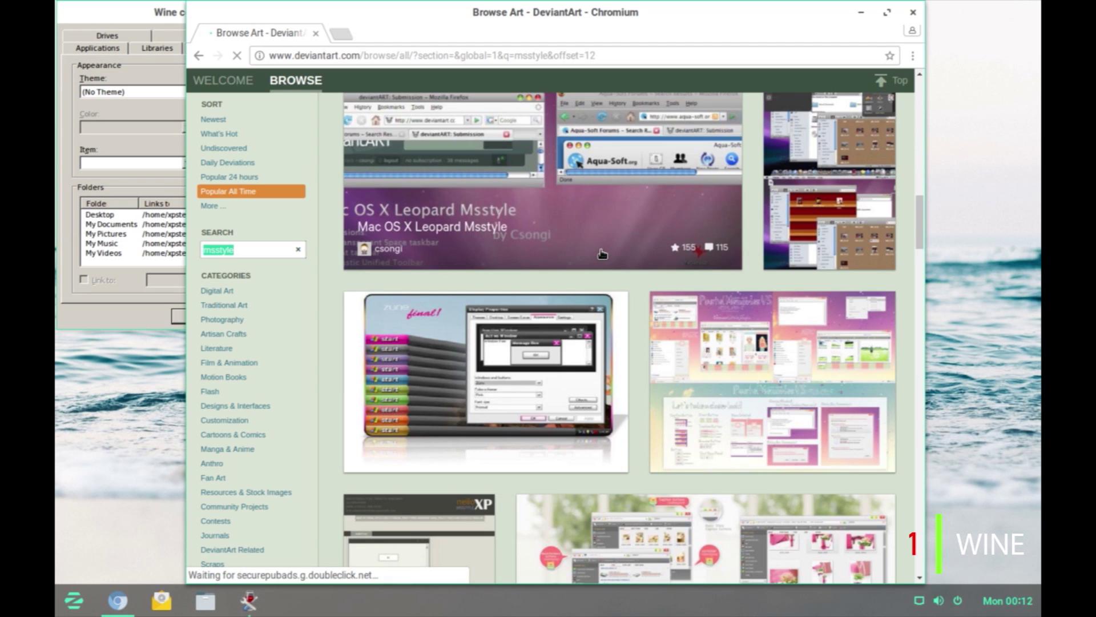
pyautogui.scroll(-8, 603, 254)
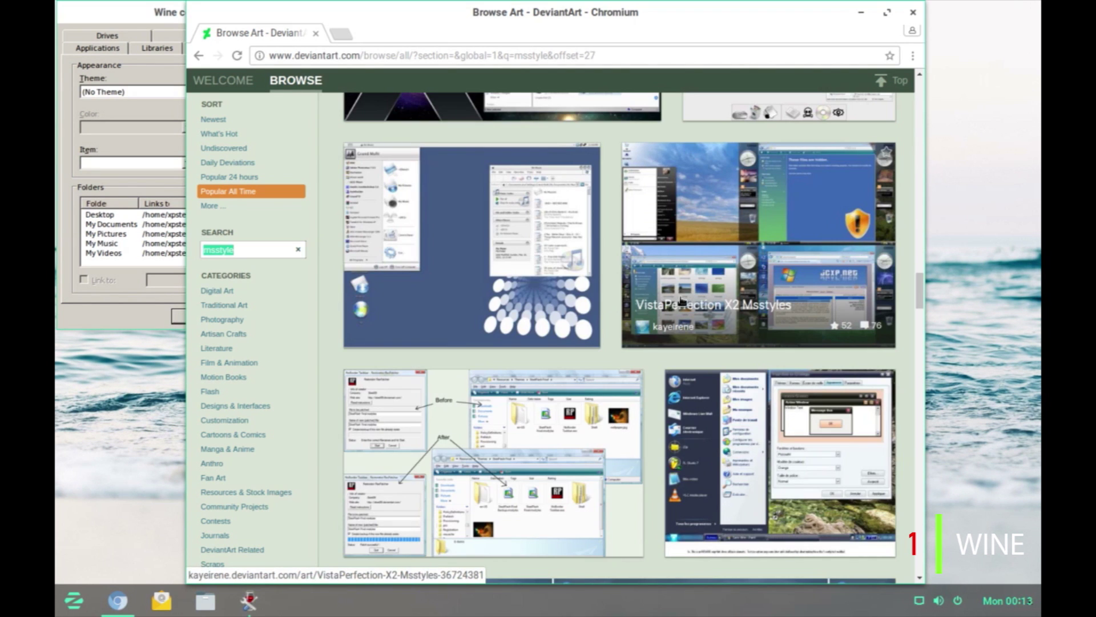
pyautogui.click(752, 279)
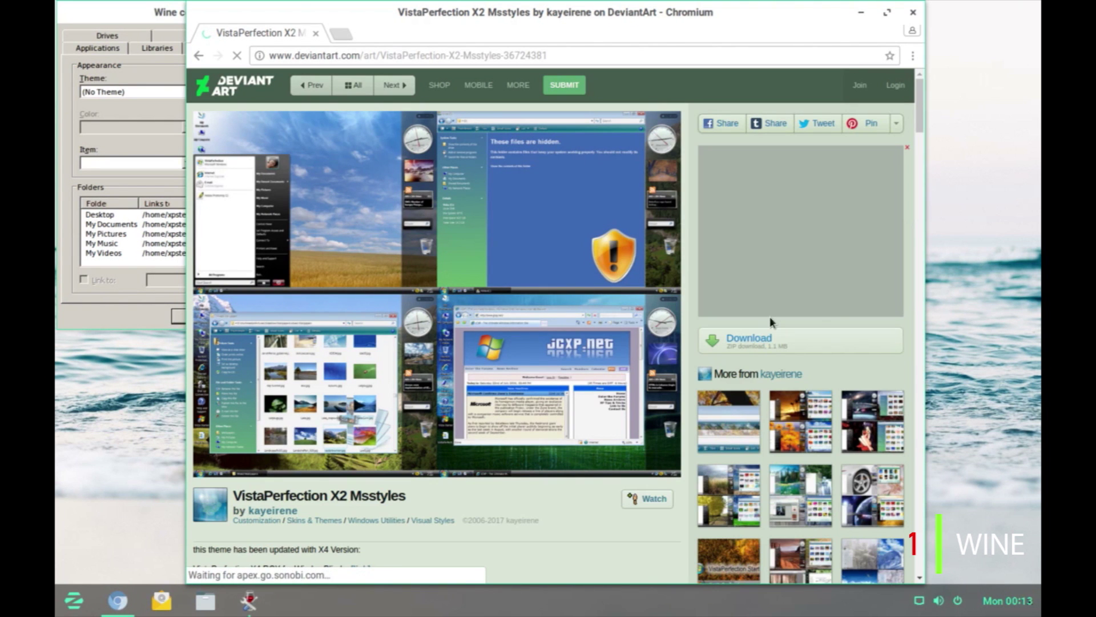
pyautogui.click(743, 337)
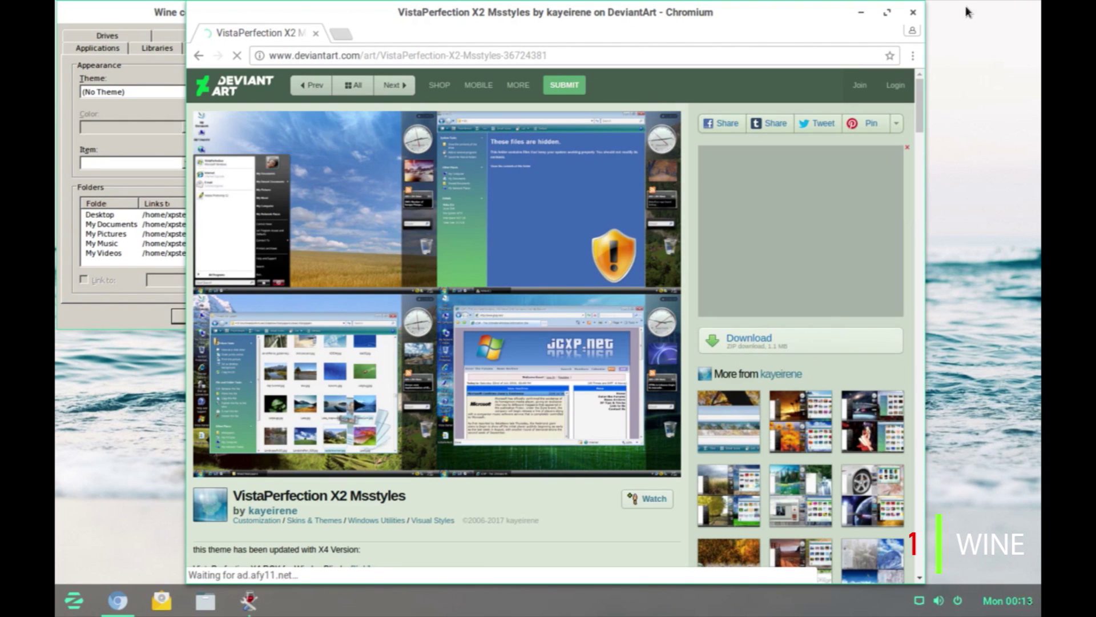
pyautogui.click(913, 12)
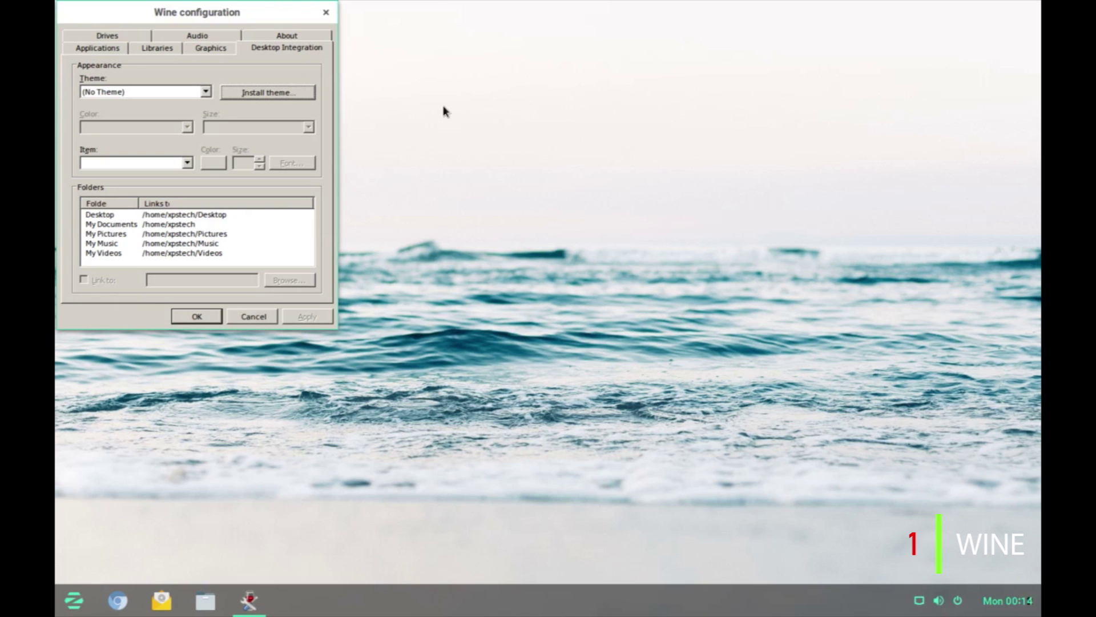
# Browse the Install theme picker to drive_c/VistaPerfection/Shell/VistaPerfection.msstyles, then cancel the picker.
pyautogui.click(248, 95)
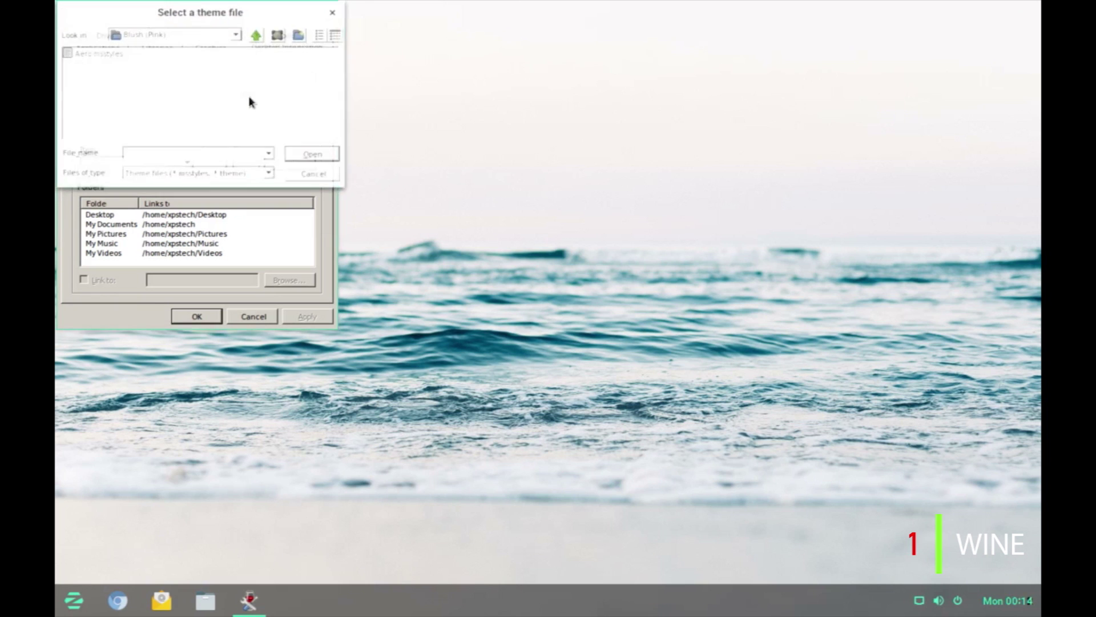
pyautogui.click(257, 35)
pyautogui.click(257, 35)
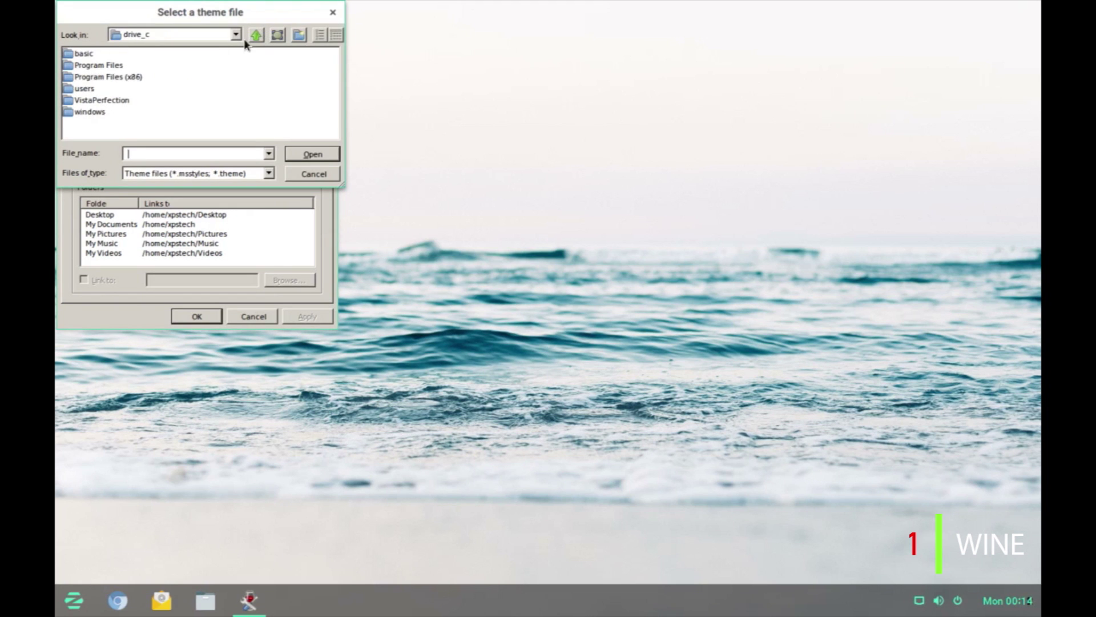
pyautogui.doubleClick(115, 103)
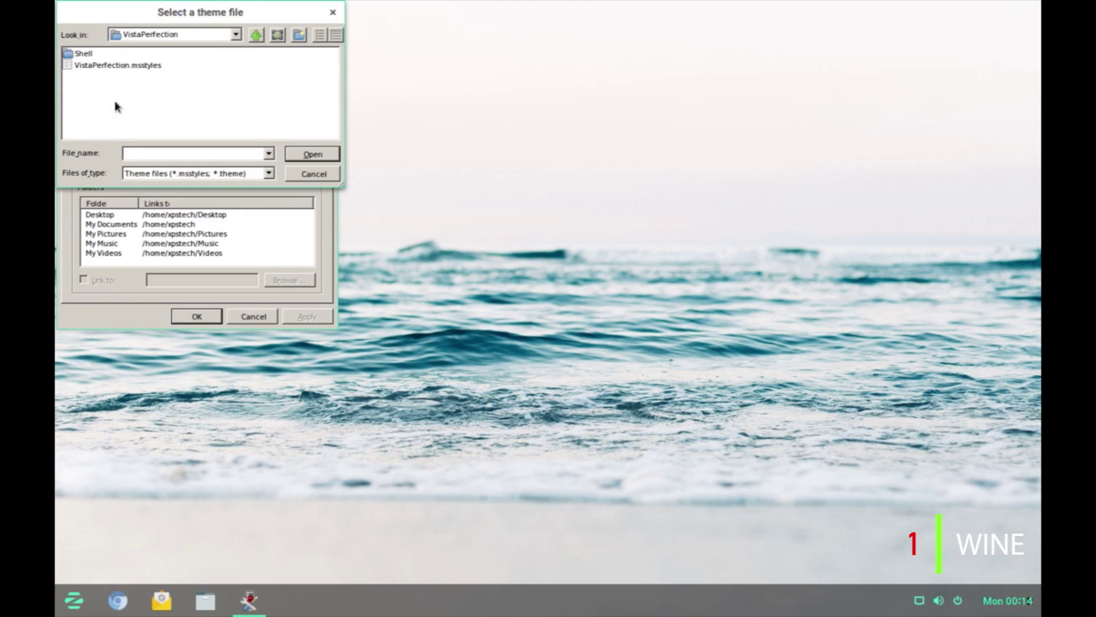
pyautogui.click(85, 53)
pyautogui.click(120, 67)
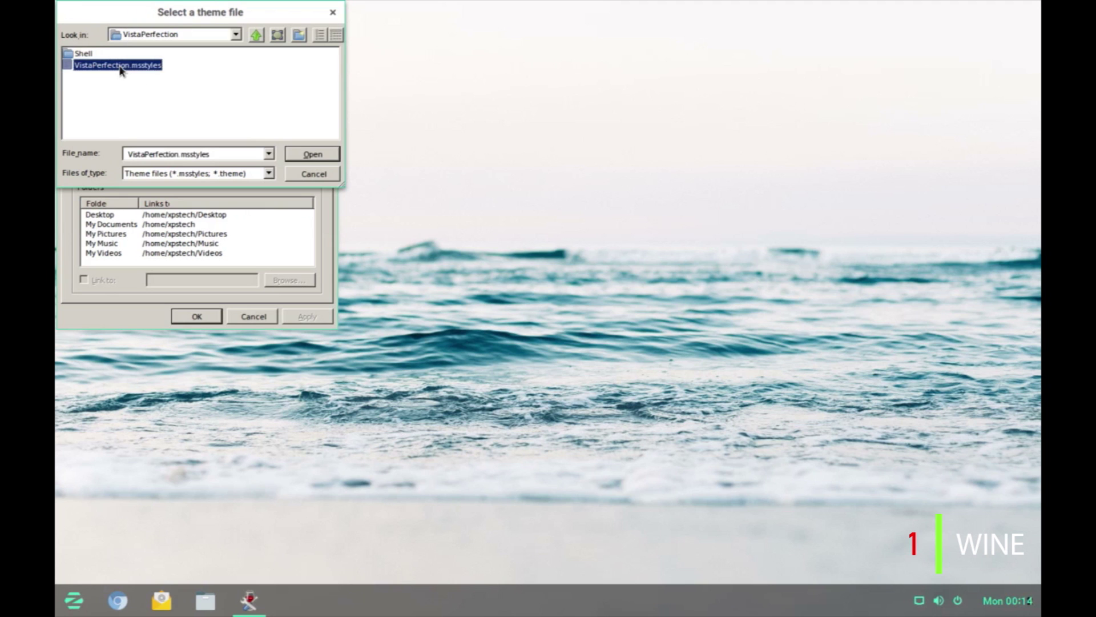
pyautogui.click(314, 174)
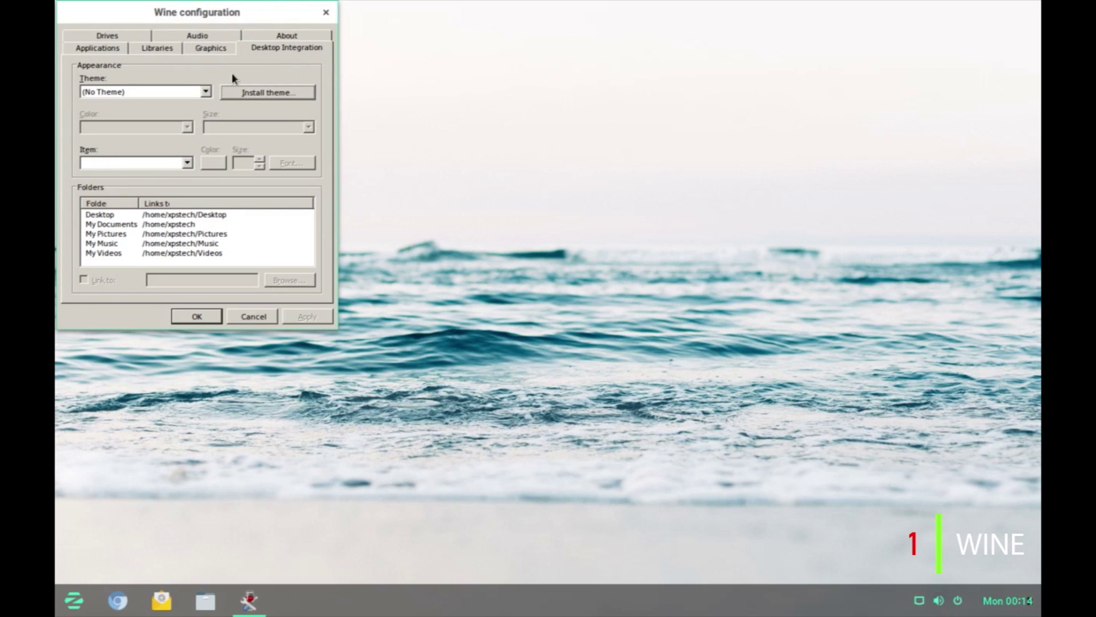
# Select VistaPerfection as the Wine theme, apply it and close the configuration.
pyautogui.click(205, 91)
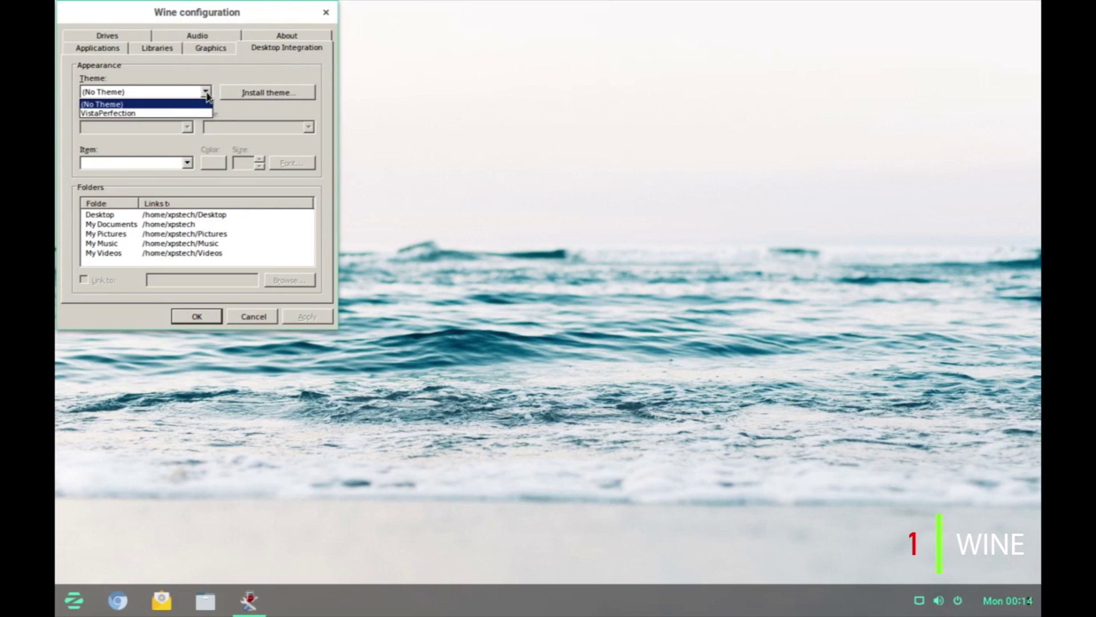
pyautogui.click(167, 113)
pyautogui.click(308, 317)
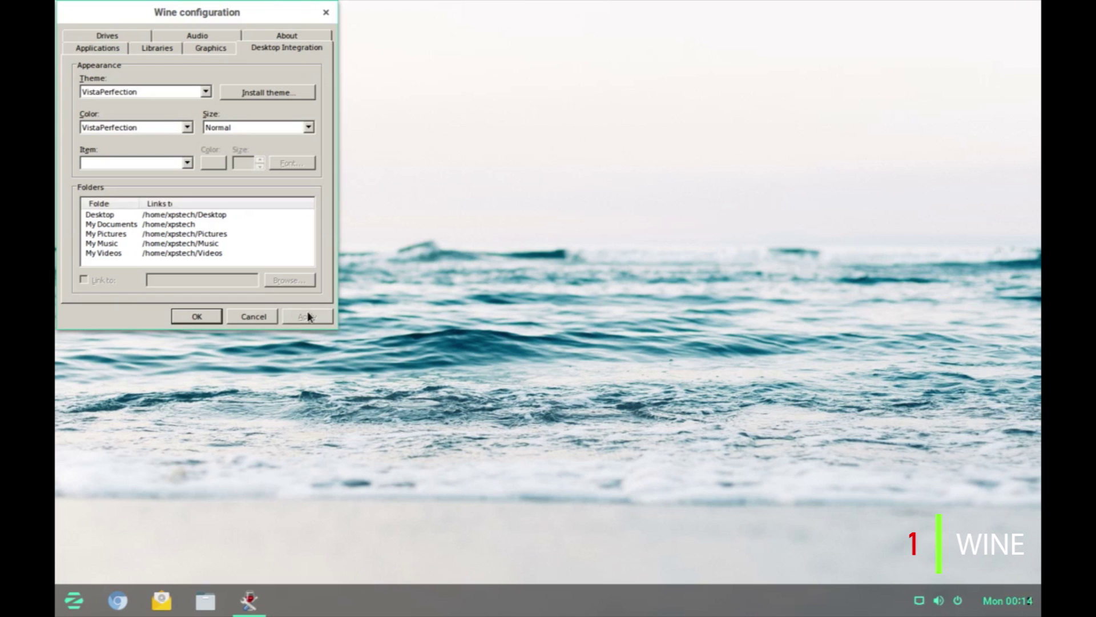
pyautogui.click(197, 317)
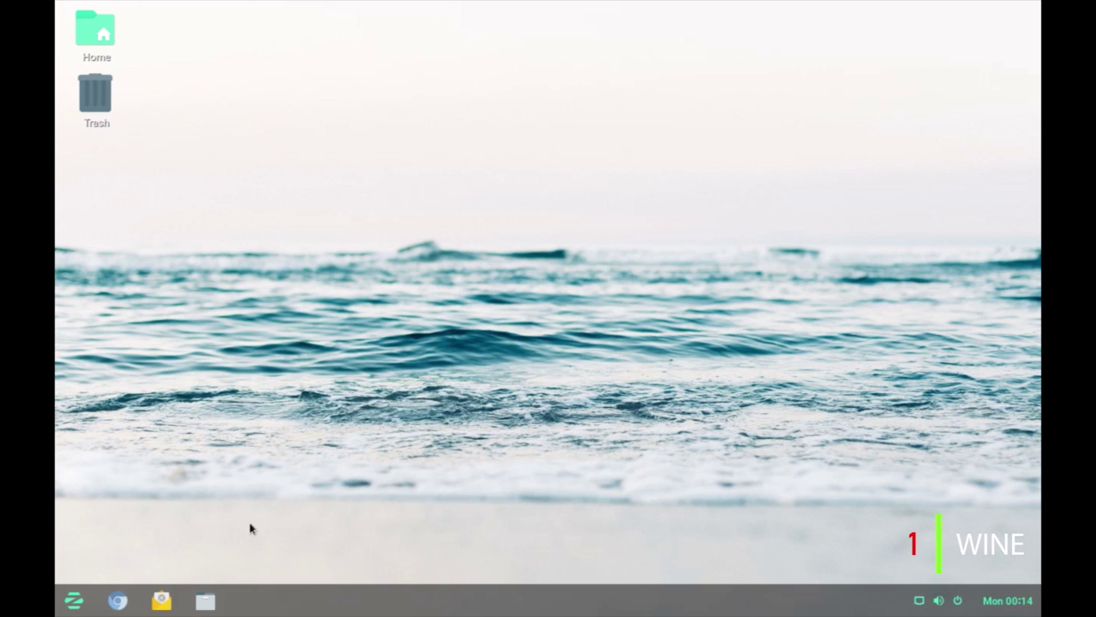
# Reopen Configure Wine and view the Libraries, Graphics and Desktop Integration pages.
pyautogui.click(74, 600)
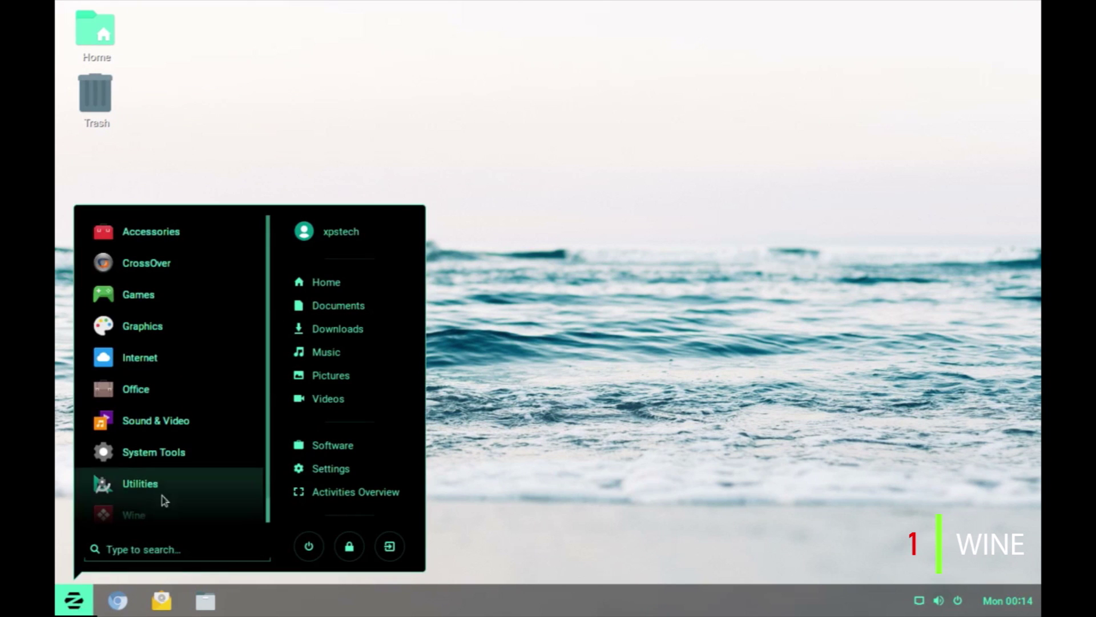
pyautogui.click(142, 517)
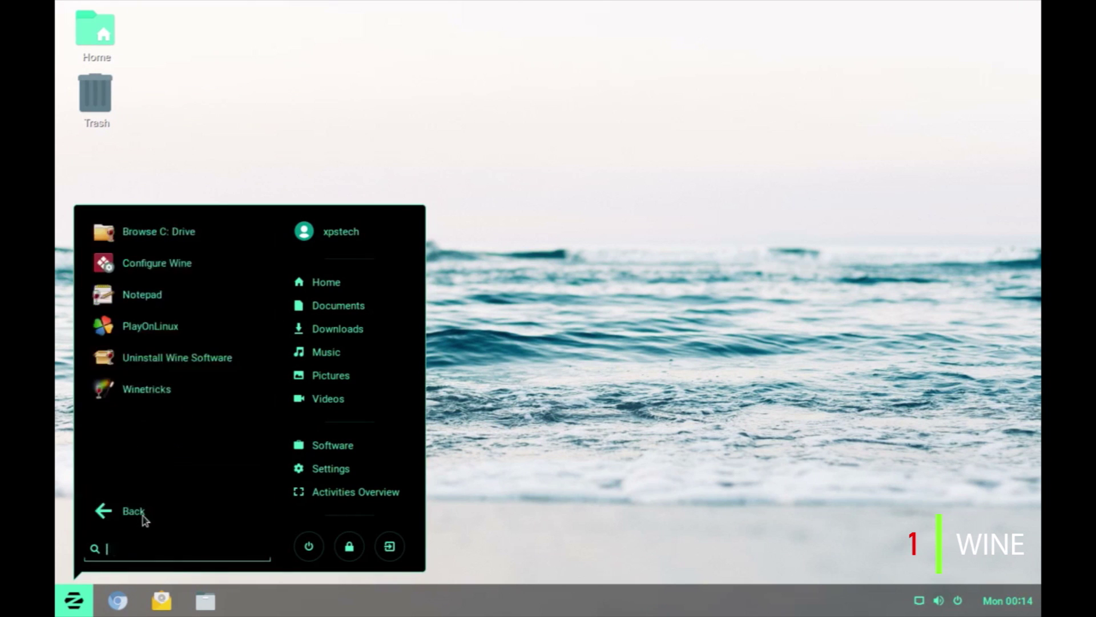
pyautogui.click(198, 264)
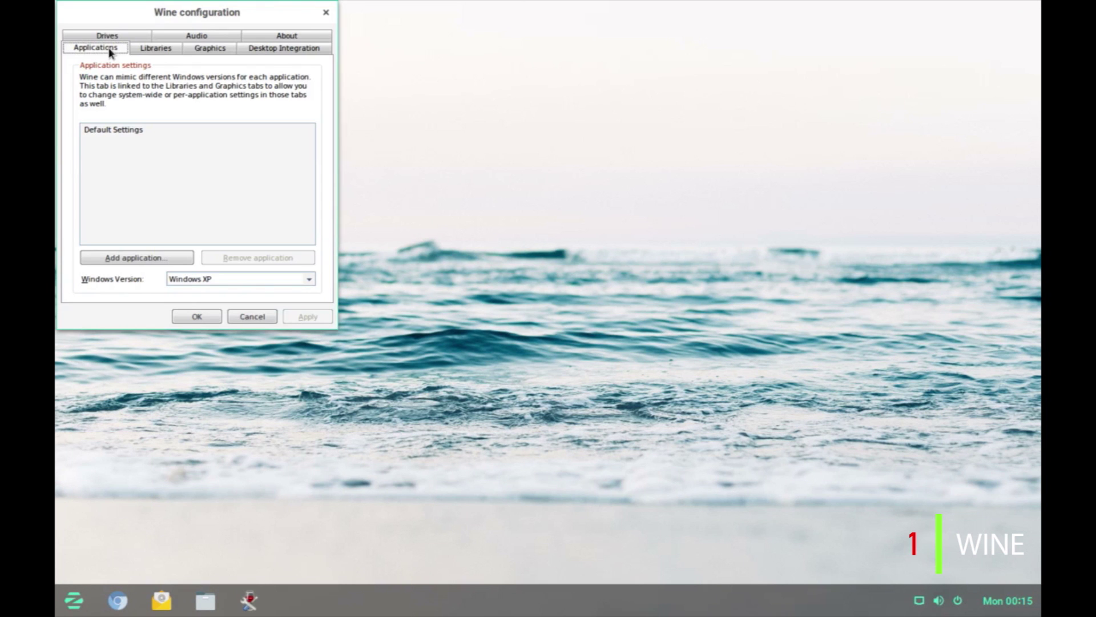
pyautogui.click(152, 49)
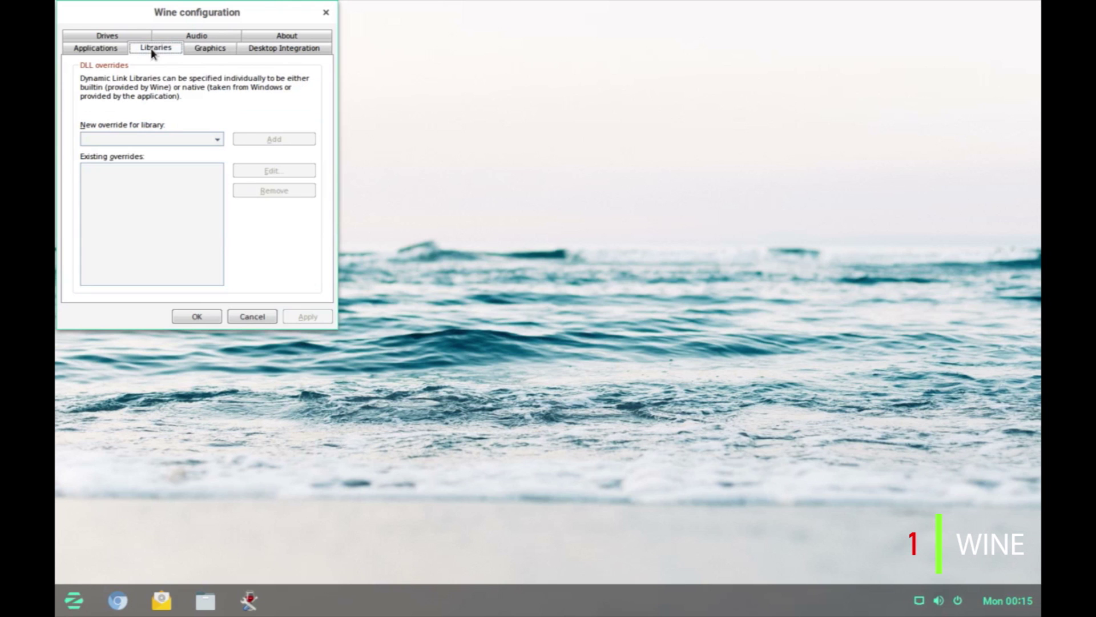
pyautogui.click(212, 49)
pyautogui.click(282, 48)
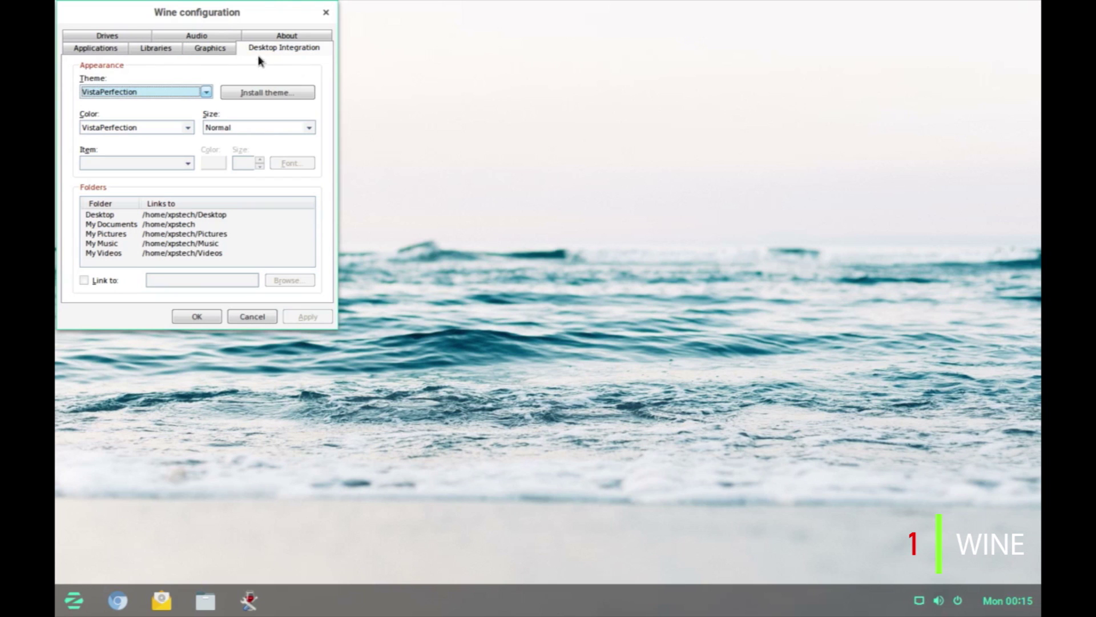
# Set the Wine theme back to (No Theme), apply it and close the configuration.
pyautogui.click(205, 92)
pyautogui.click(188, 102)
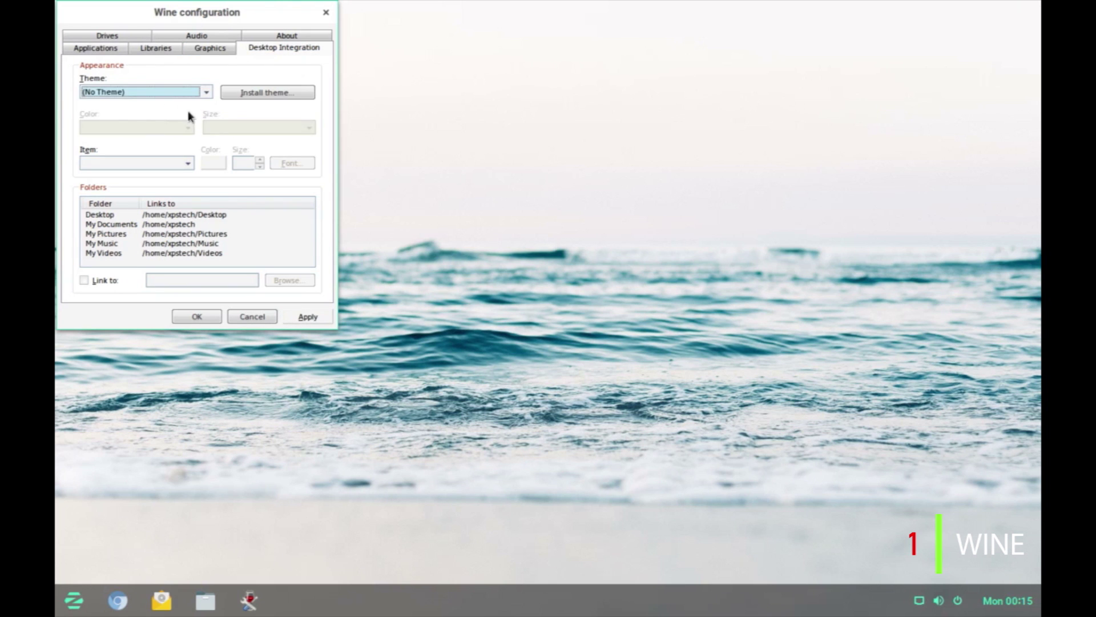
pyautogui.click(308, 318)
pyautogui.click(214, 315)
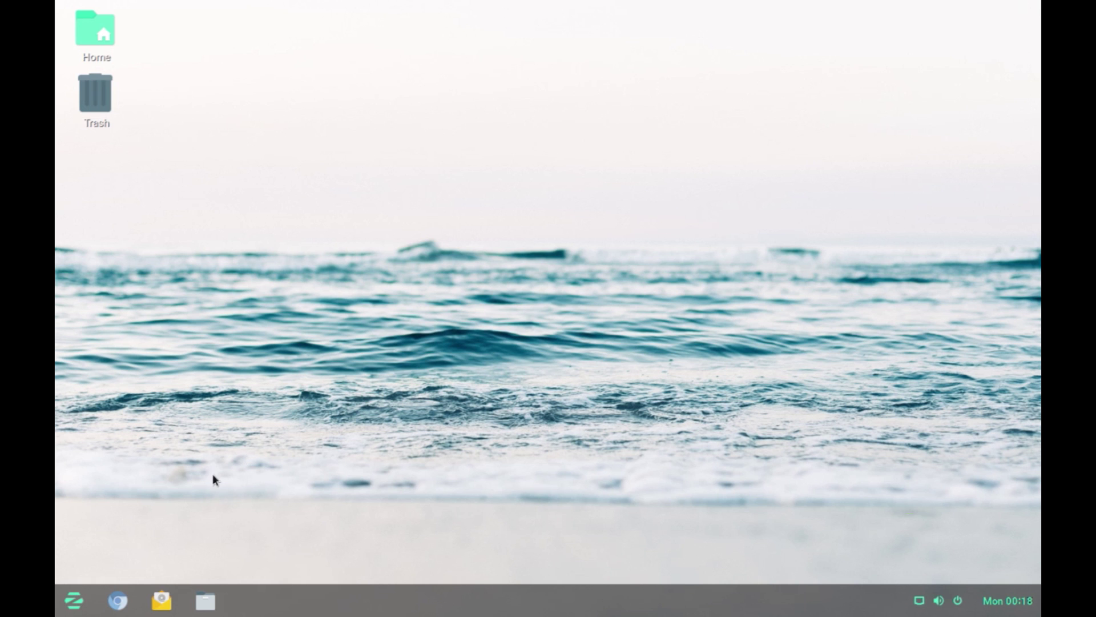
pyautogui.click(119, 600)
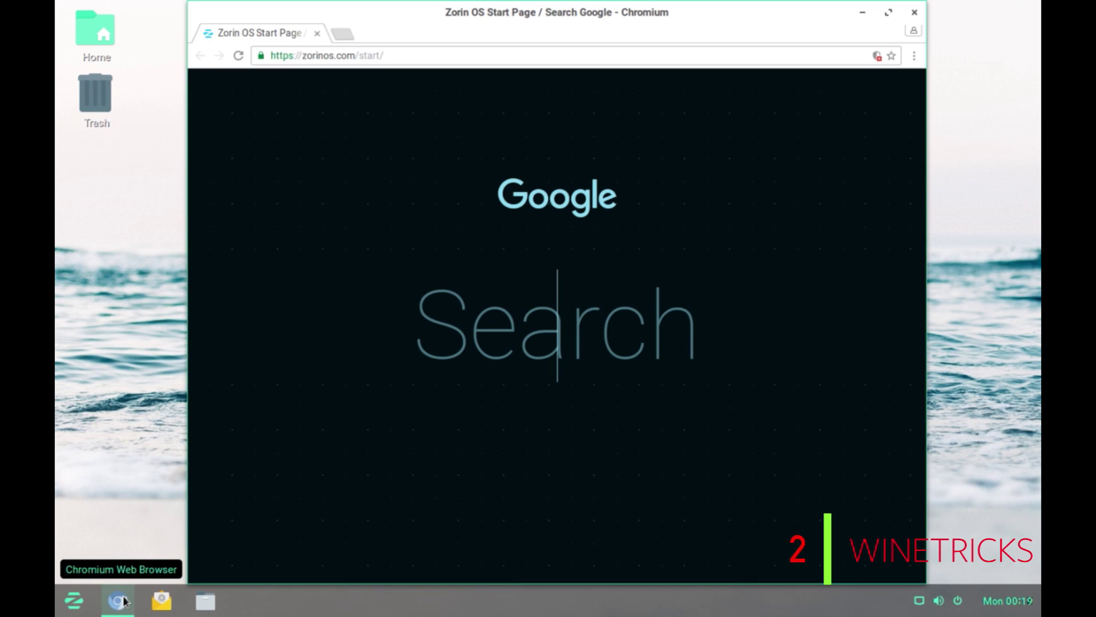
# Search Google for 'winetricks' from the Zorin OS start page.
pyautogui.write('winet')
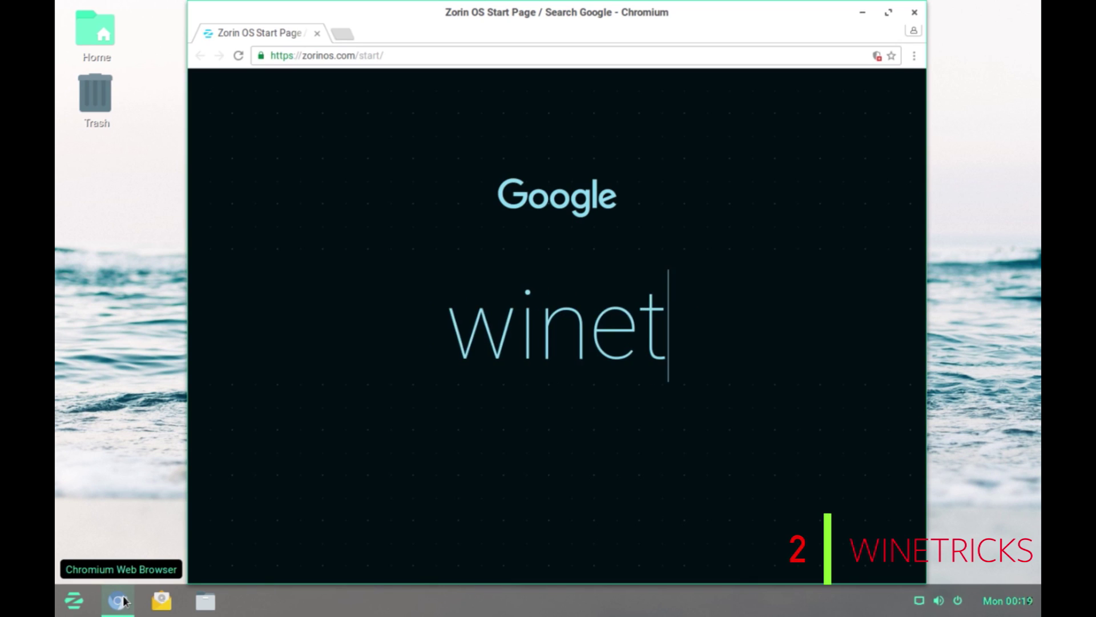
pyautogui.write('ricks')
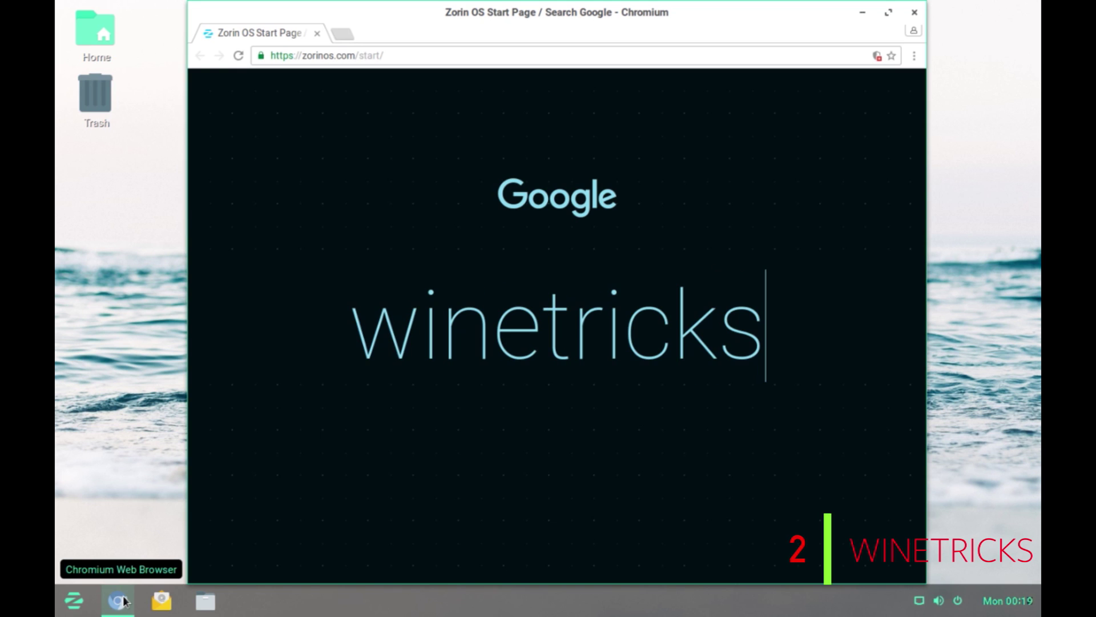
pyautogui.press('Return')
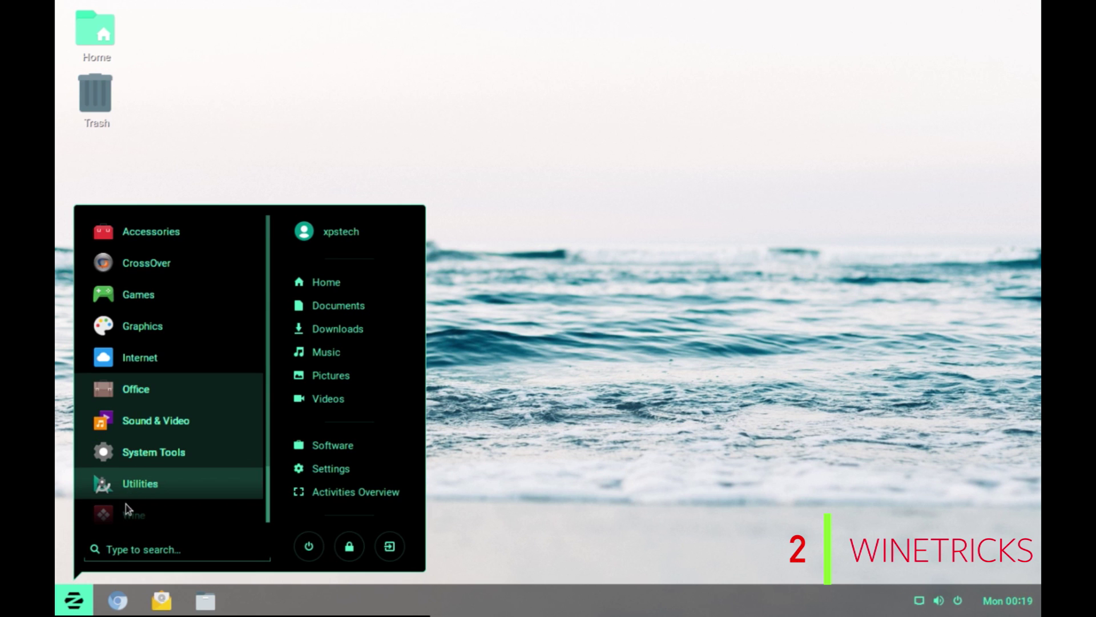
# In Winetricks, choose Install an app and confirm installing the cmake package.
pyautogui.click(127, 514)
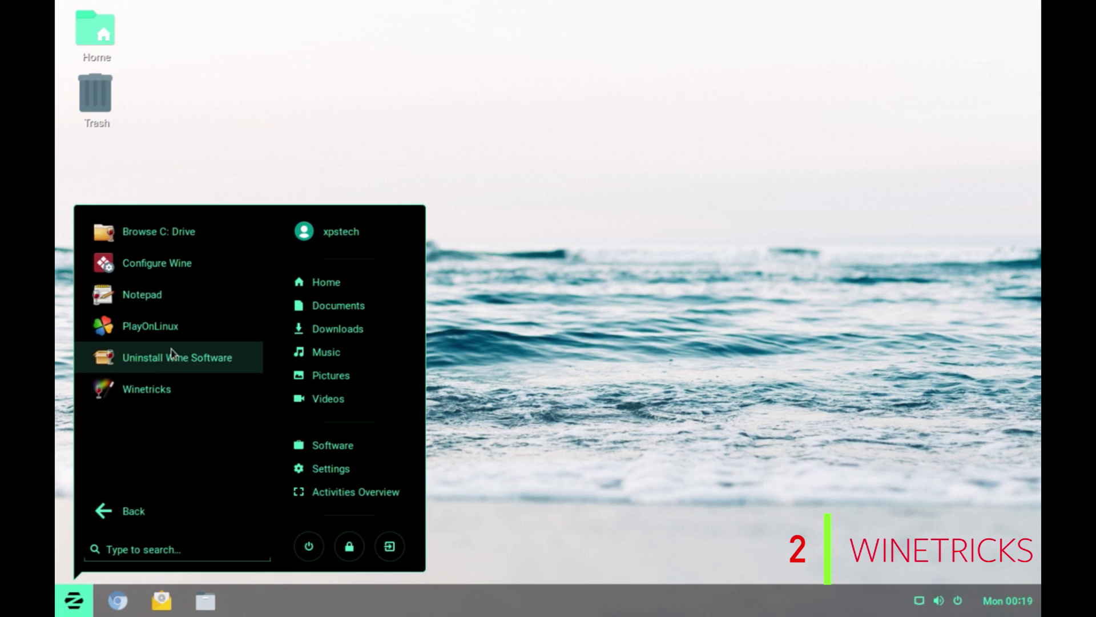
pyautogui.click(150, 393)
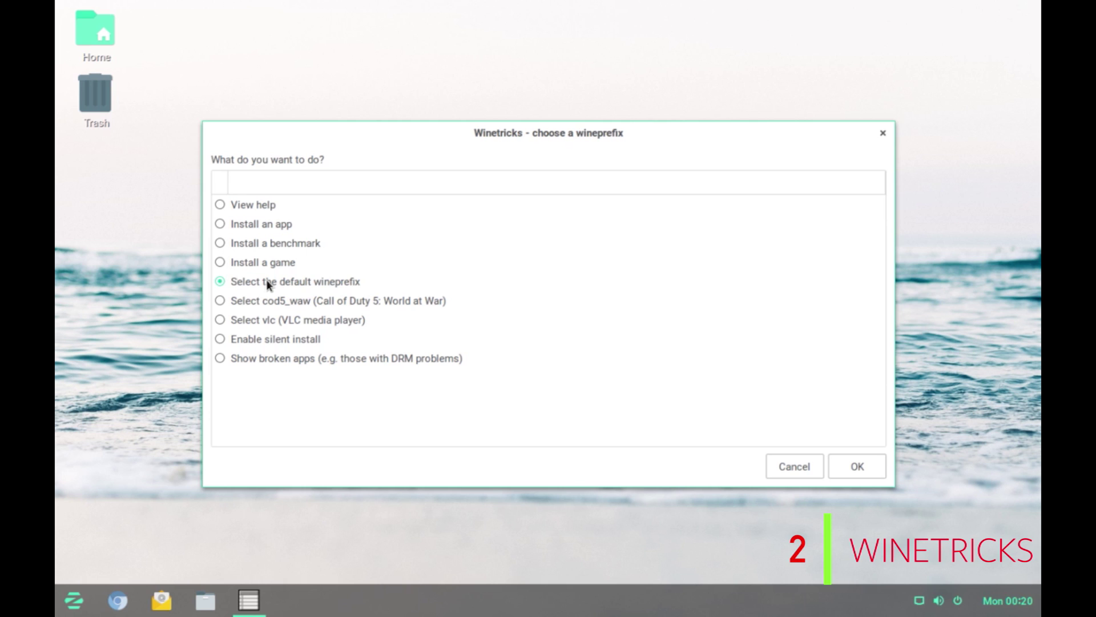
pyautogui.click(221, 224)
pyautogui.click(845, 465)
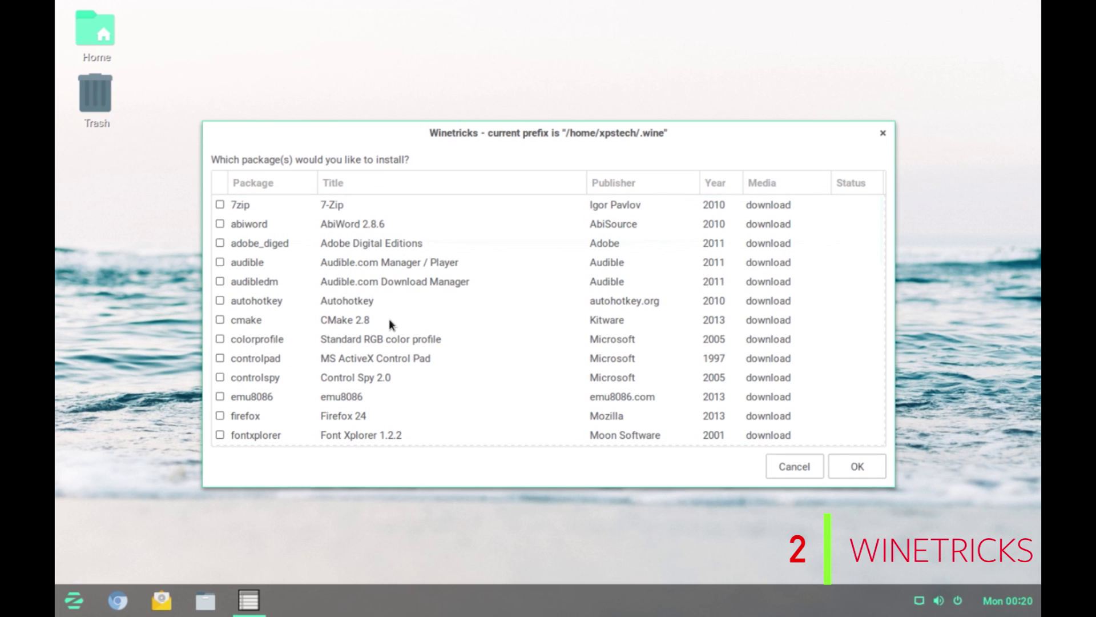
pyautogui.click(220, 320)
pyautogui.click(854, 463)
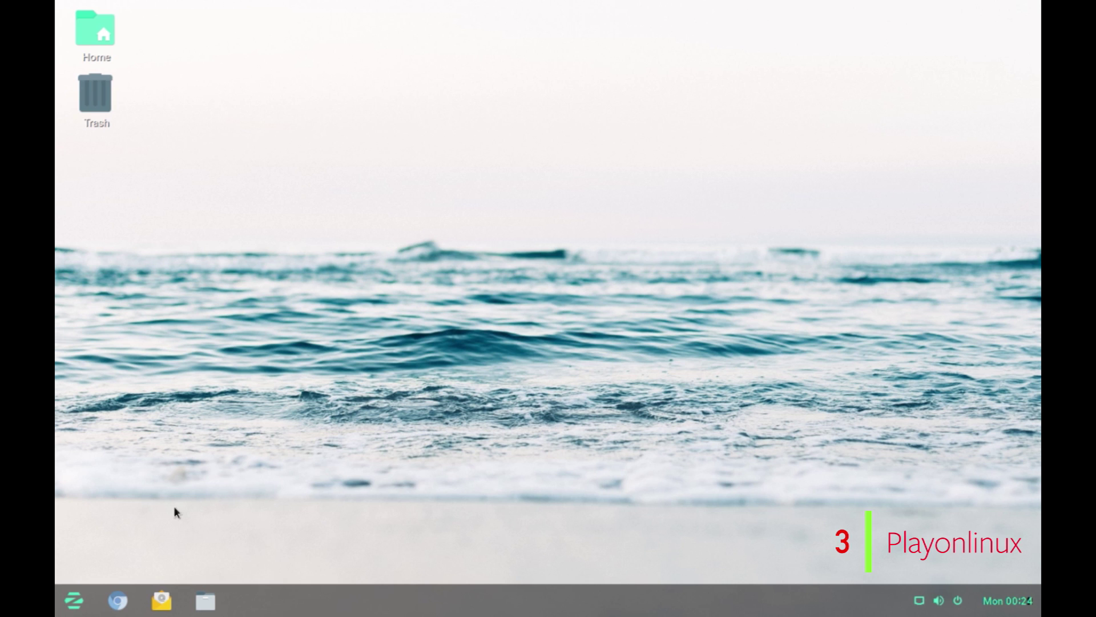
# Visit playonlinux.com in Chromium, view its Supported software and Downloads pages, then close the browser.
pyautogui.click(117, 602)
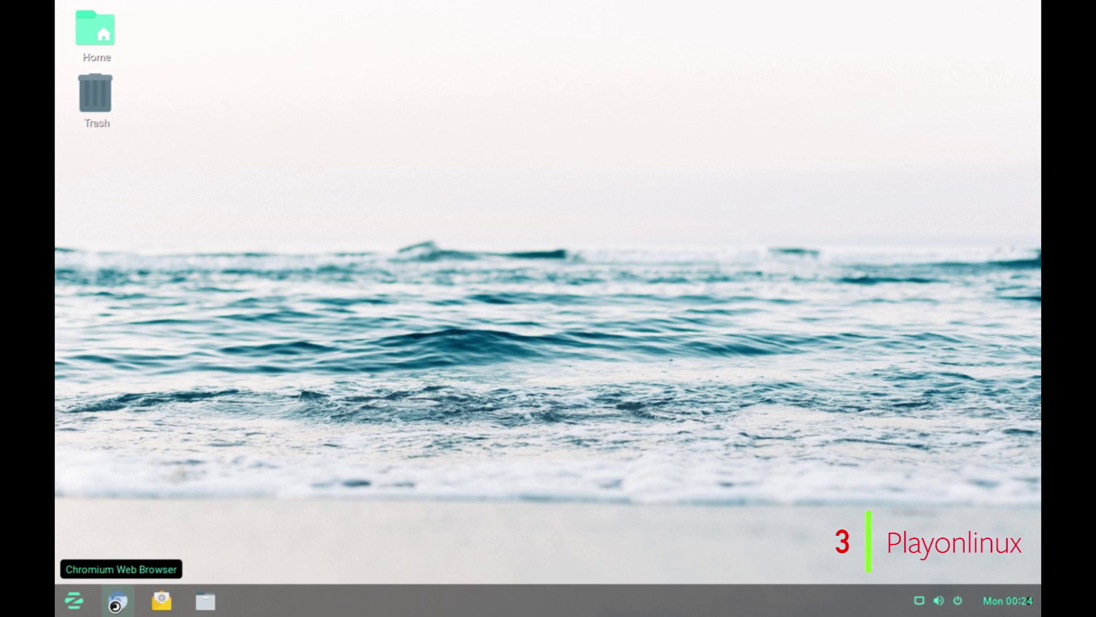
pyautogui.write('plau')
pyautogui.press('BackSpace')
pyautogui.write('yo')
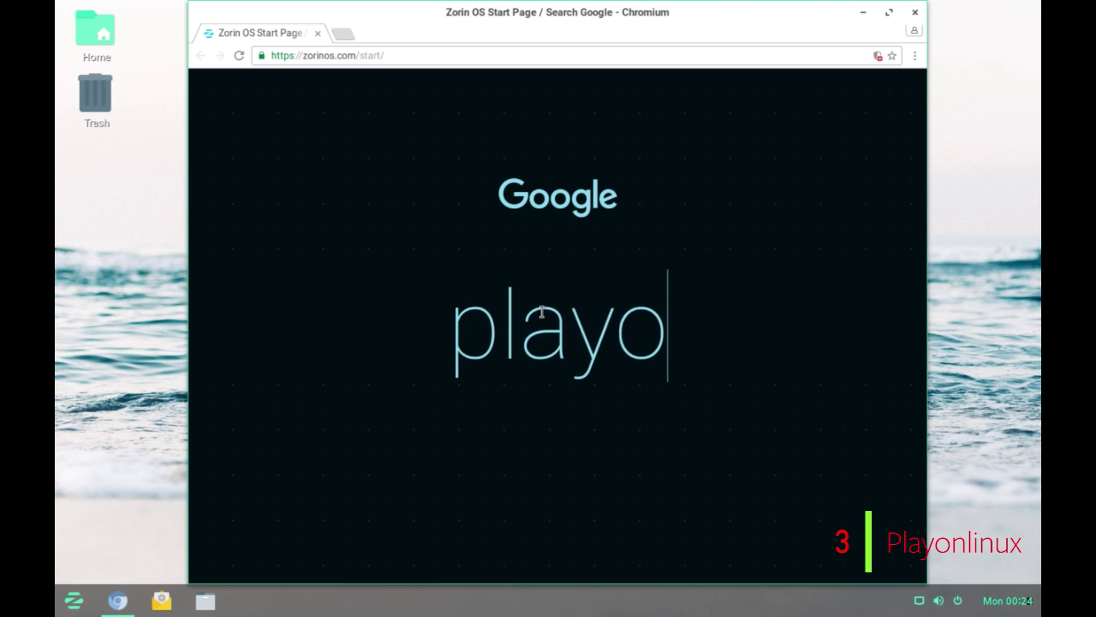
pyautogui.write('nlinux.com')
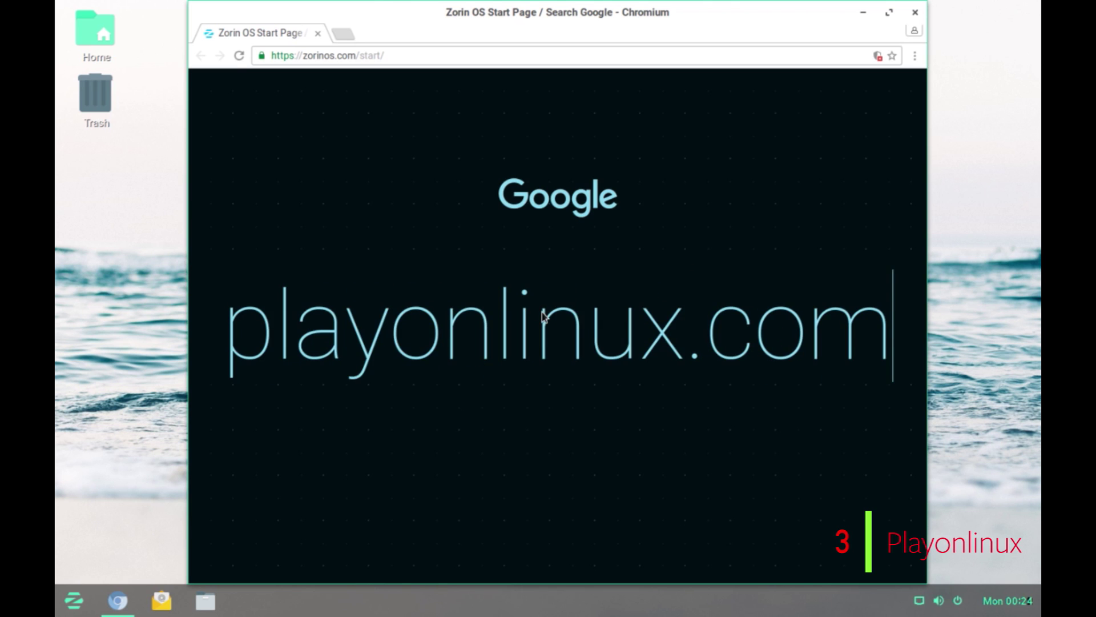
pyautogui.press('Return')
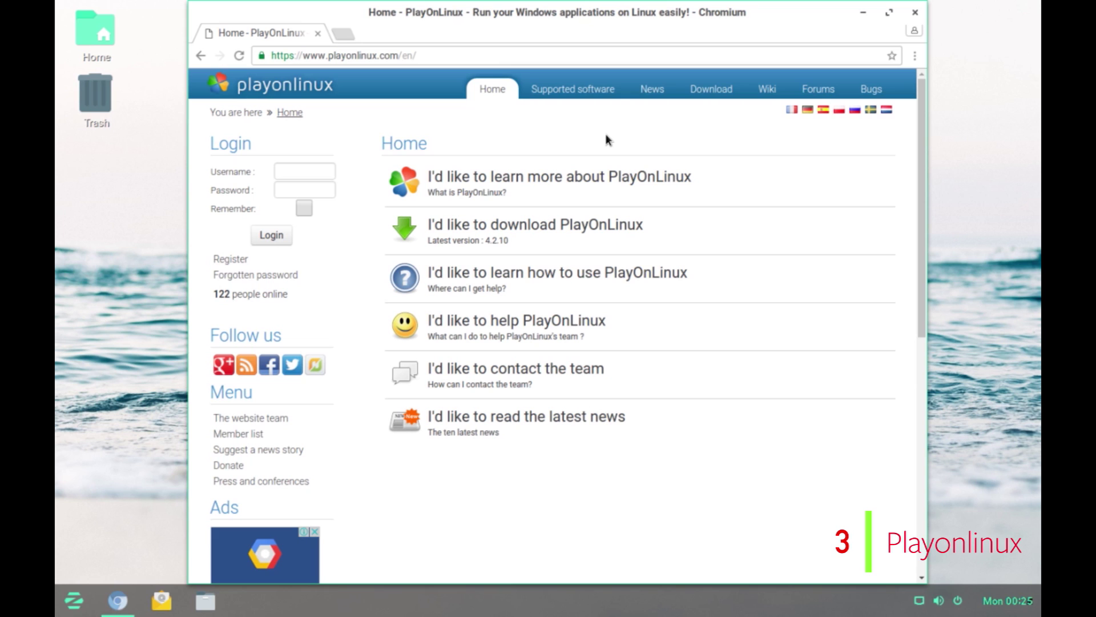
pyautogui.click(567, 91)
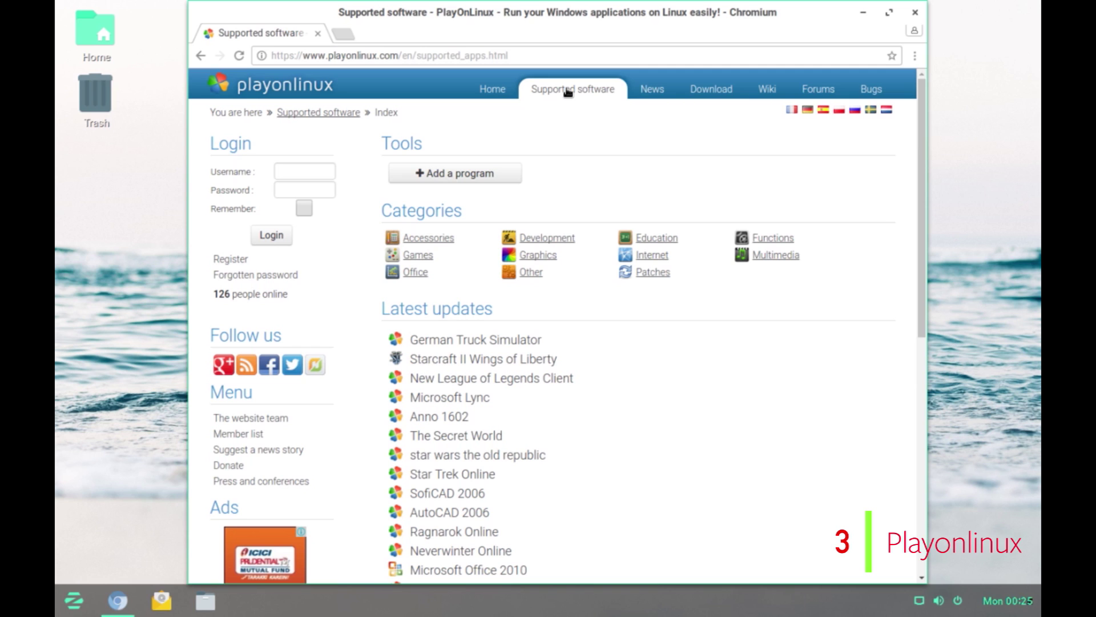
pyautogui.click(717, 90)
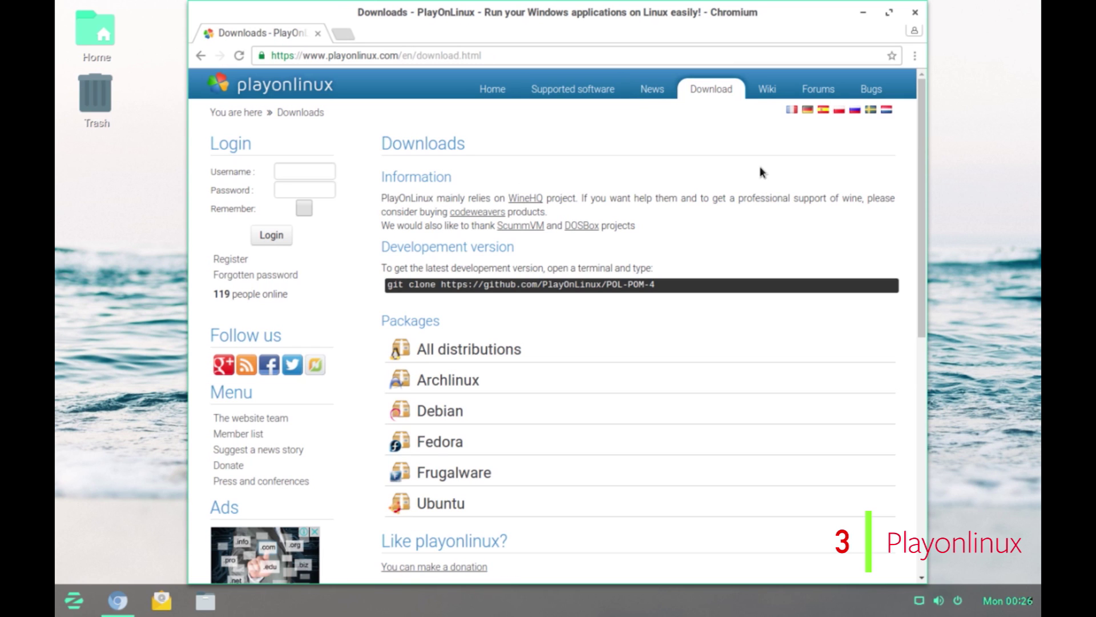
pyautogui.click(914, 14)
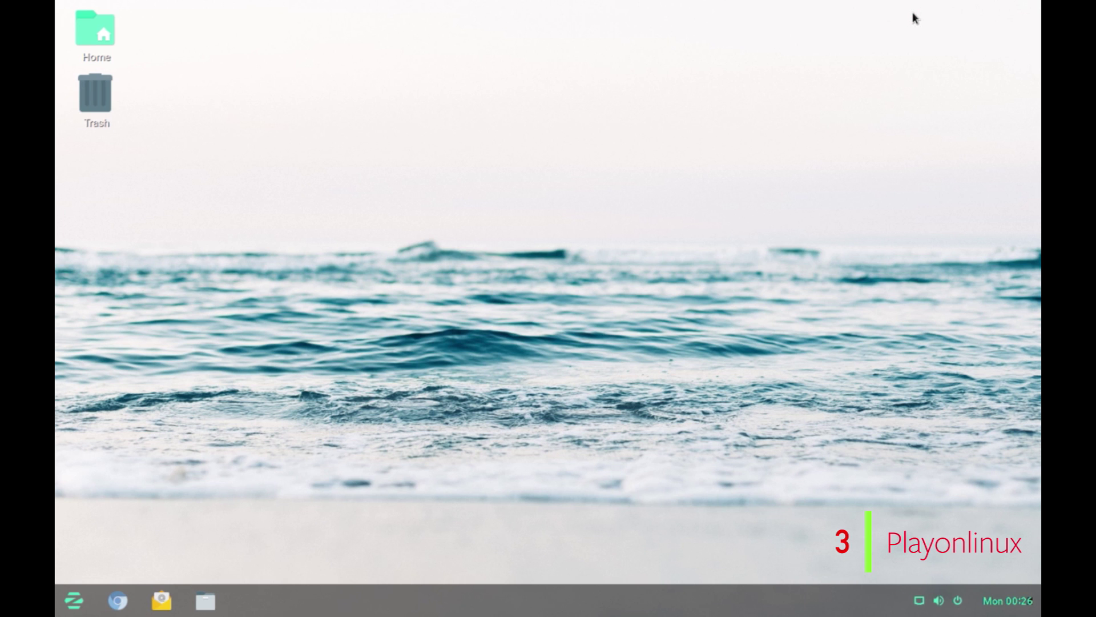
# Launch PlayOnLinux from the Wine menu and open its Install a program window.
pyautogui.click(73, 604)
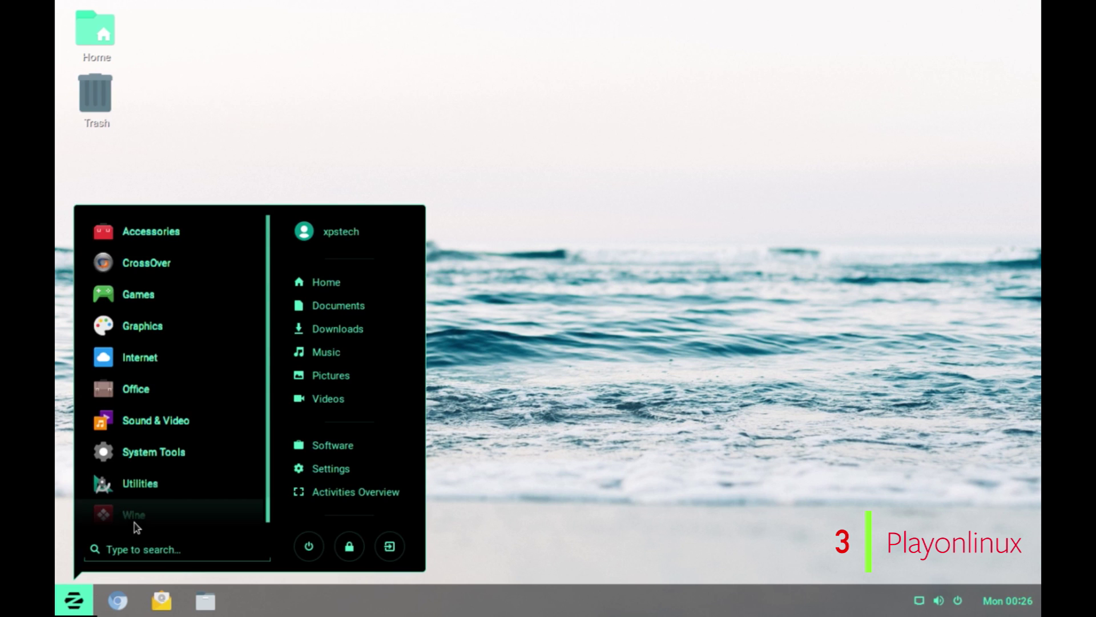
pyautogui.click(135, 522)
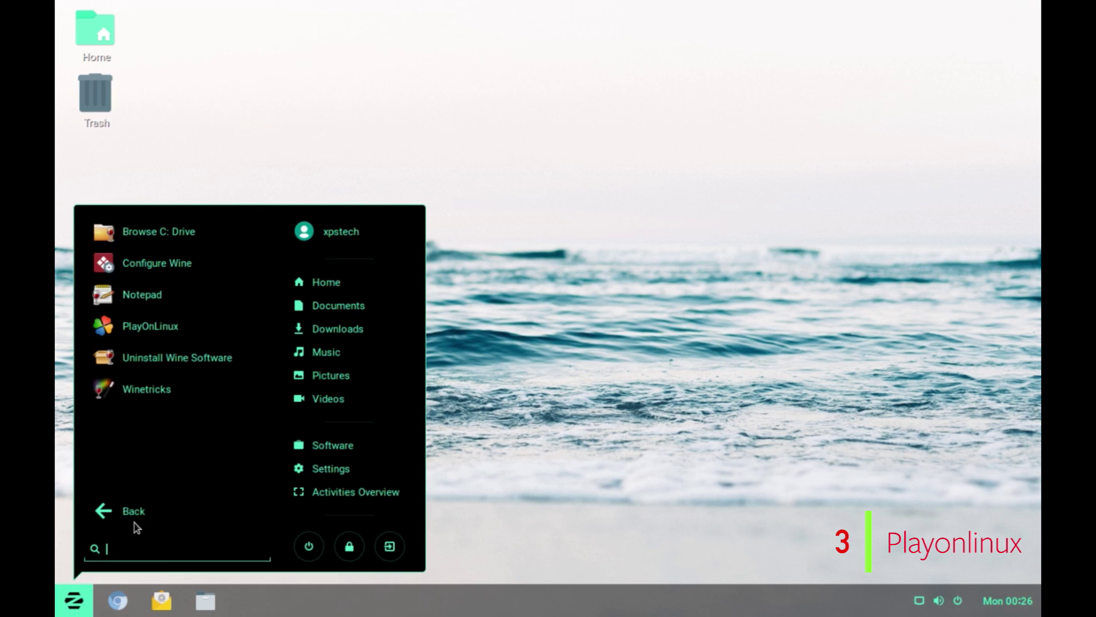
pyautogui.click(187, 326)
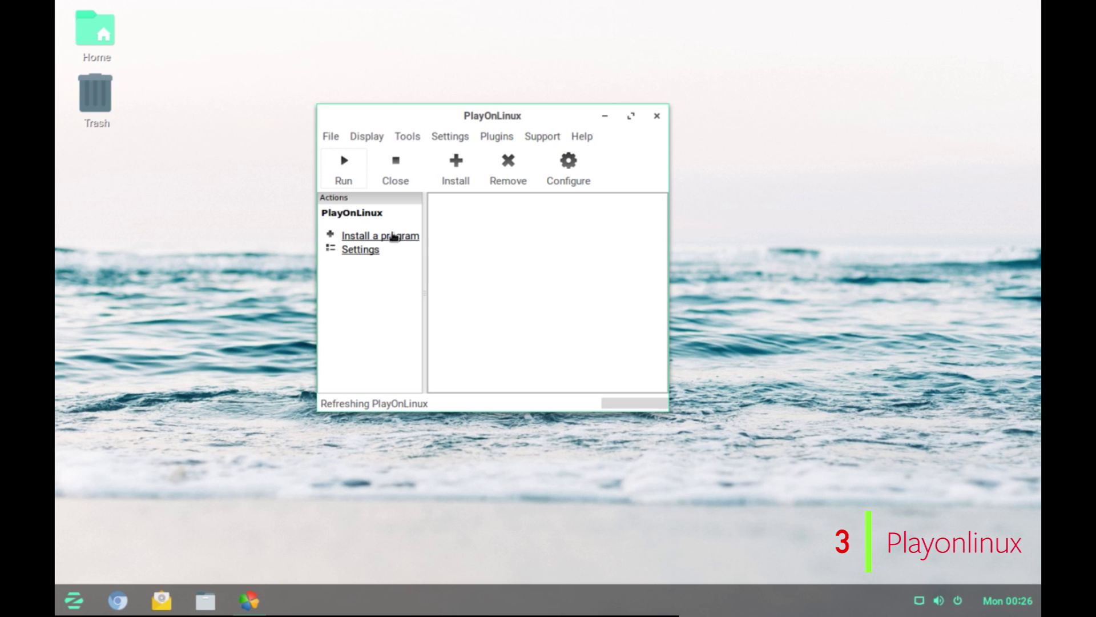
pyautogui.click(394, 236)
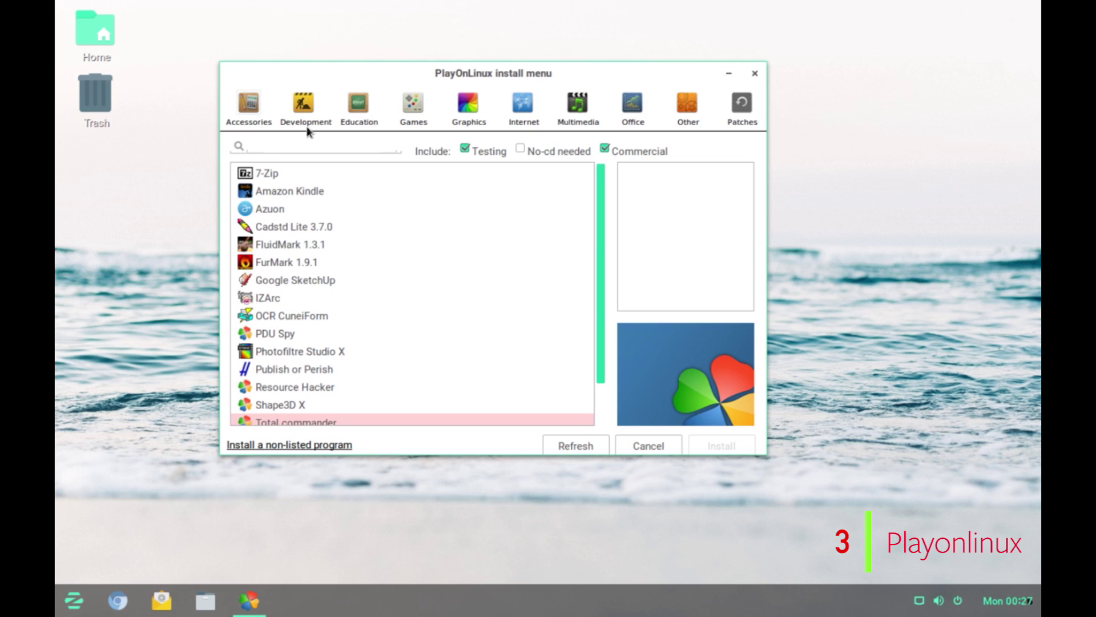
# Browse the Development, Education, Games and Patches categories of installable programs.
pyautogui.click(304, 112)
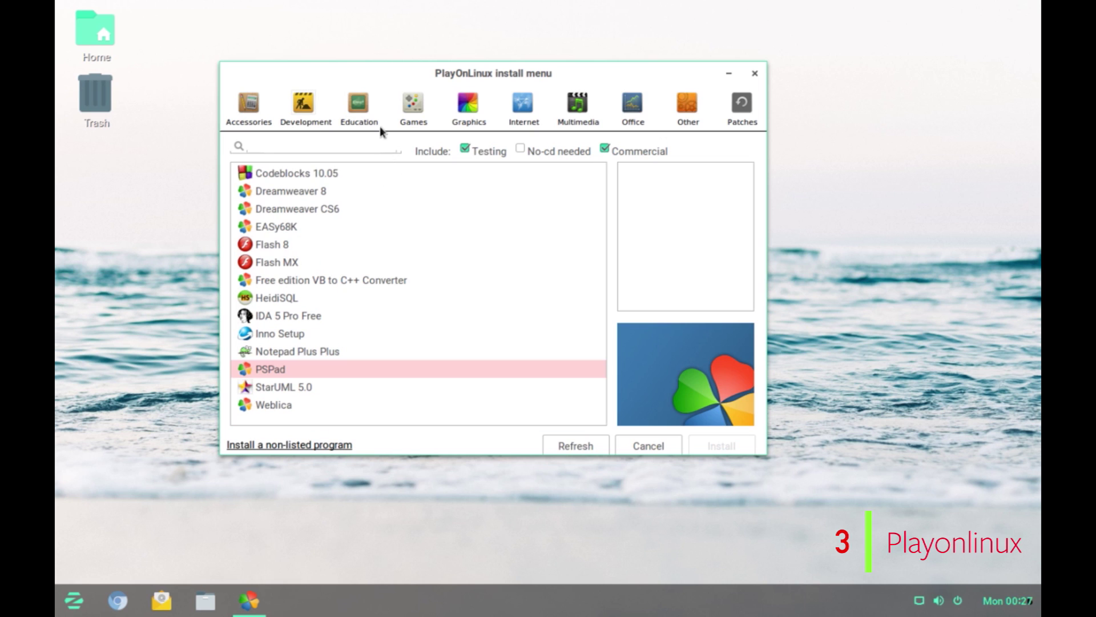
pyautogui.click(351, 111)
pyautogui.click(412, 108)
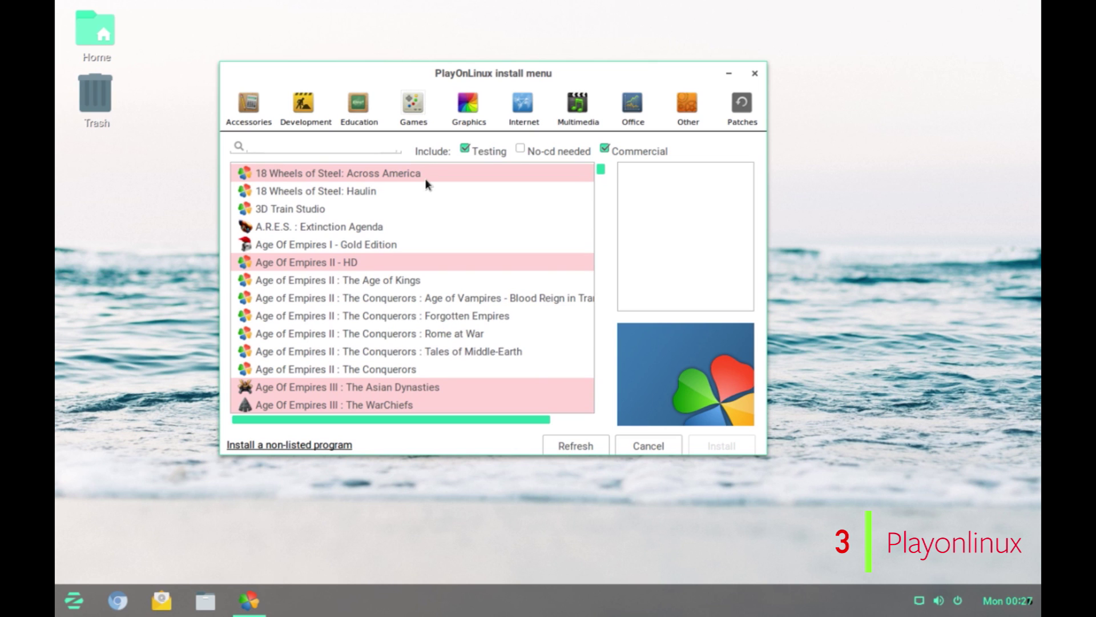
pyautogui.scroll(-1, 424, 178)
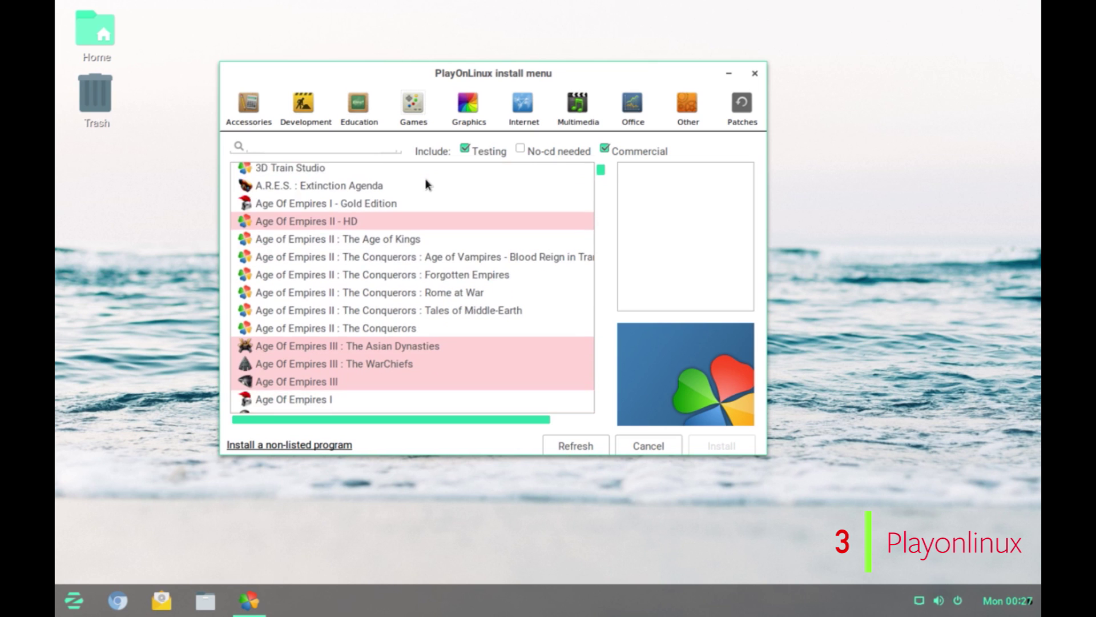
pyautogui.scroll(-8, 400, 269)
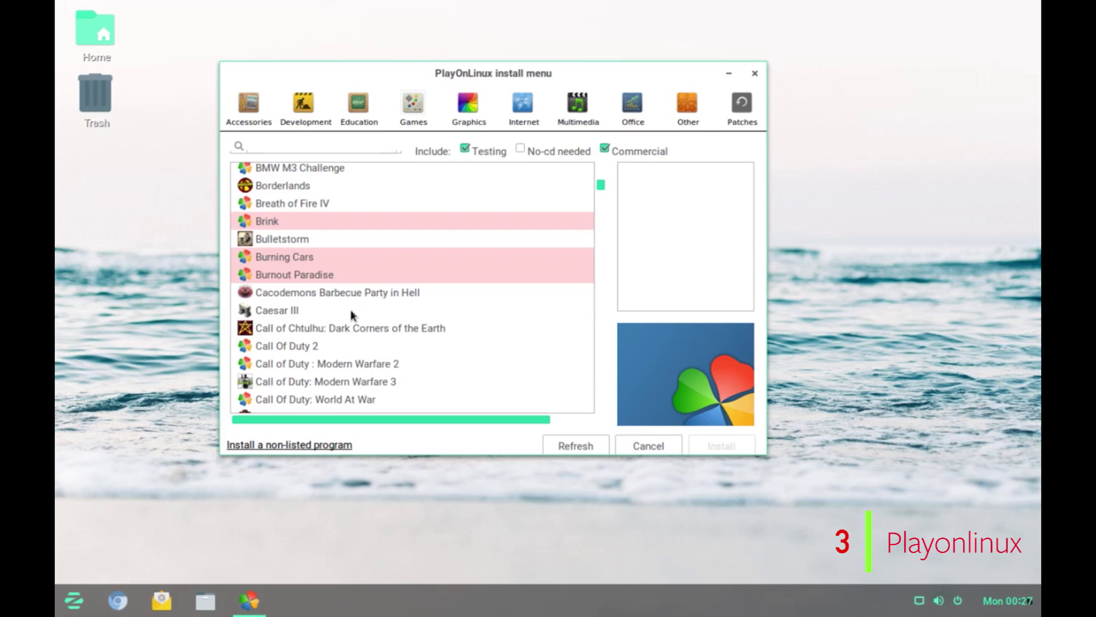
pyautogui.click(741, 101)
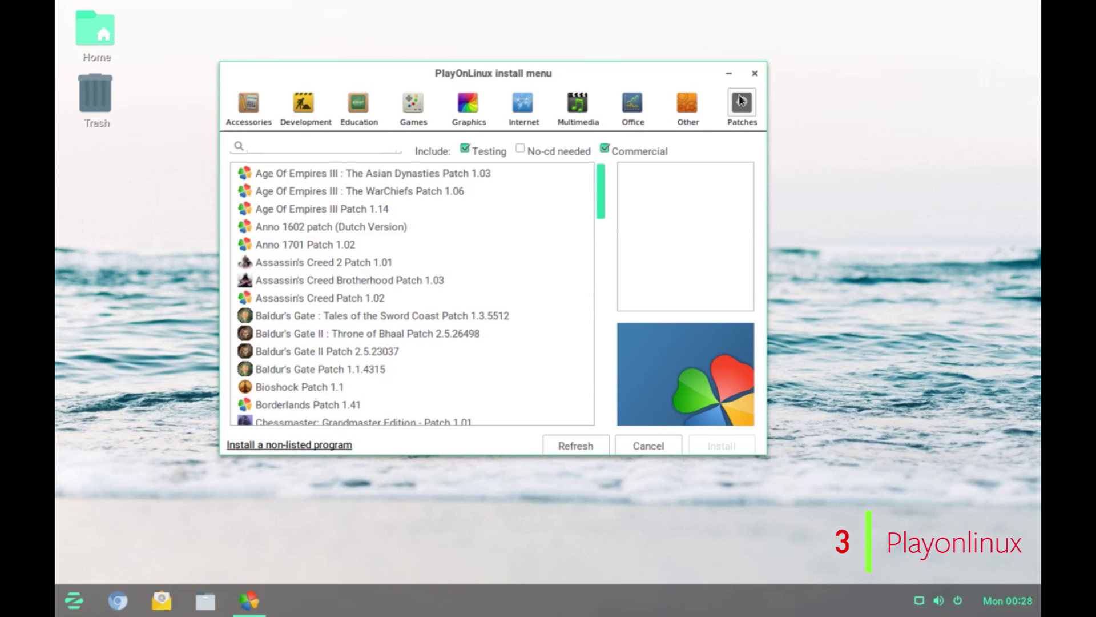
pyautogui.scroll(-4, 484, 313)
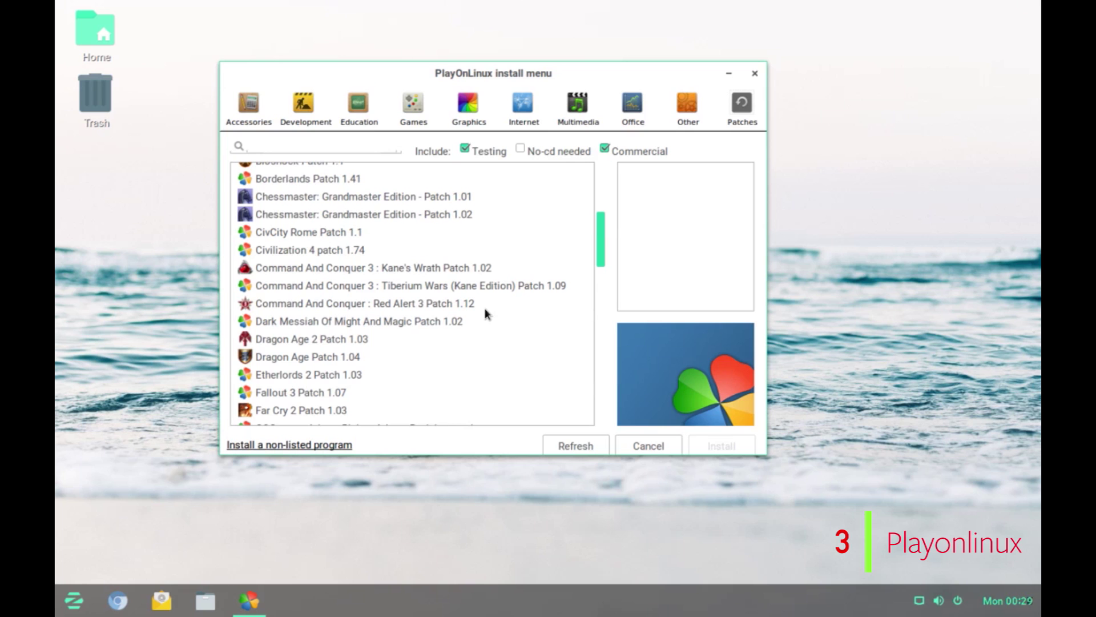
pyautogui.scroll(-2, 484, 307)
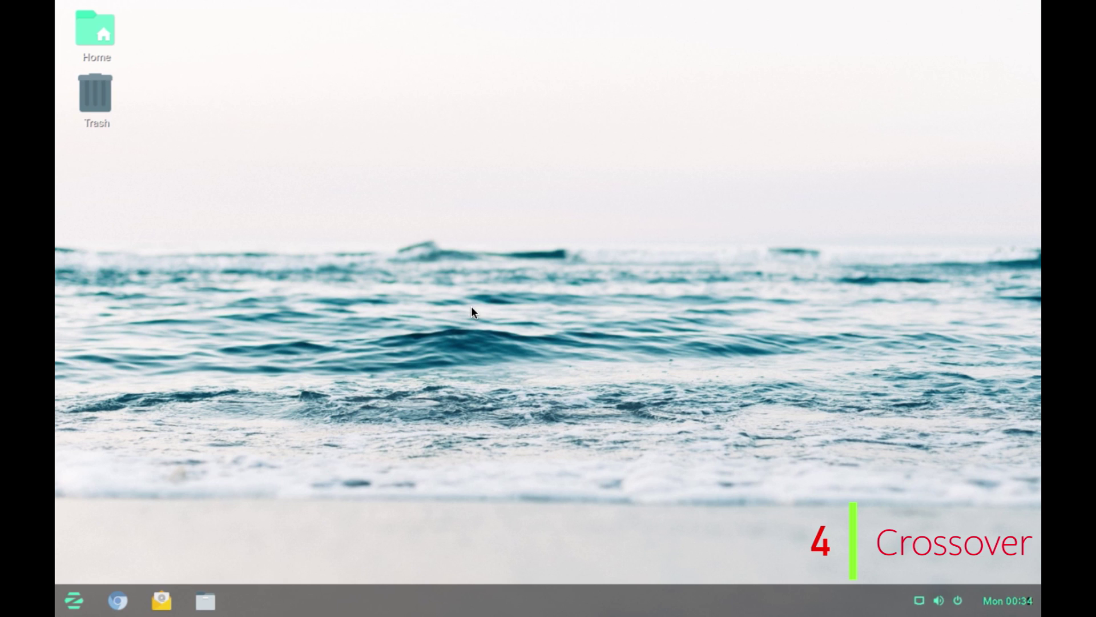
pyautogui.click(119, 600)
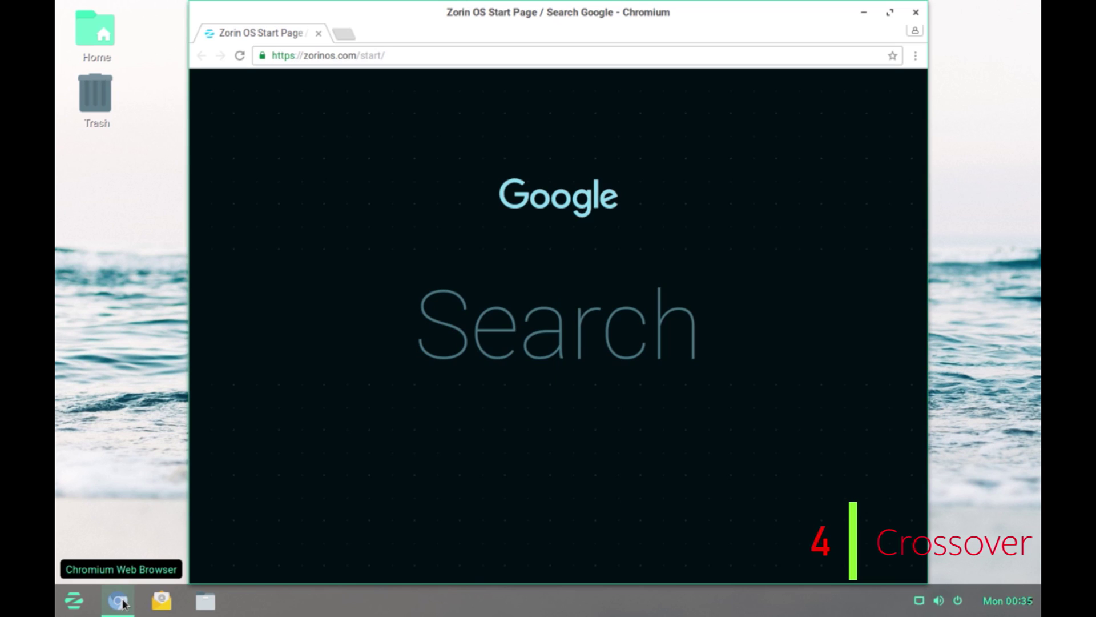
pyautogui.write('crosso')
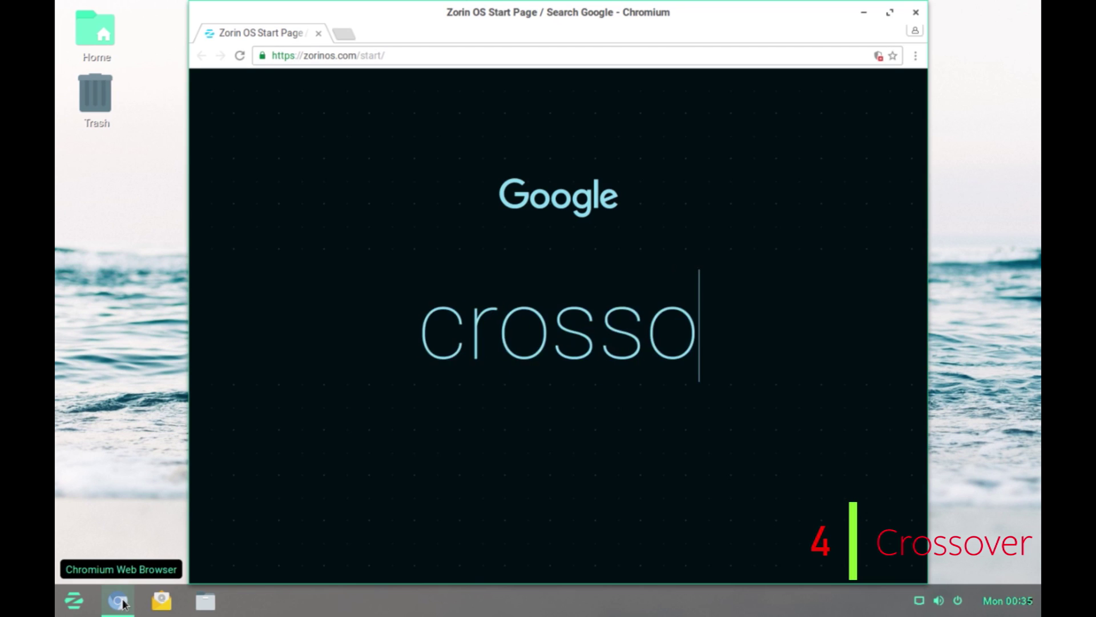
pyautogui.write('ver')
pyautogui.press('Return')
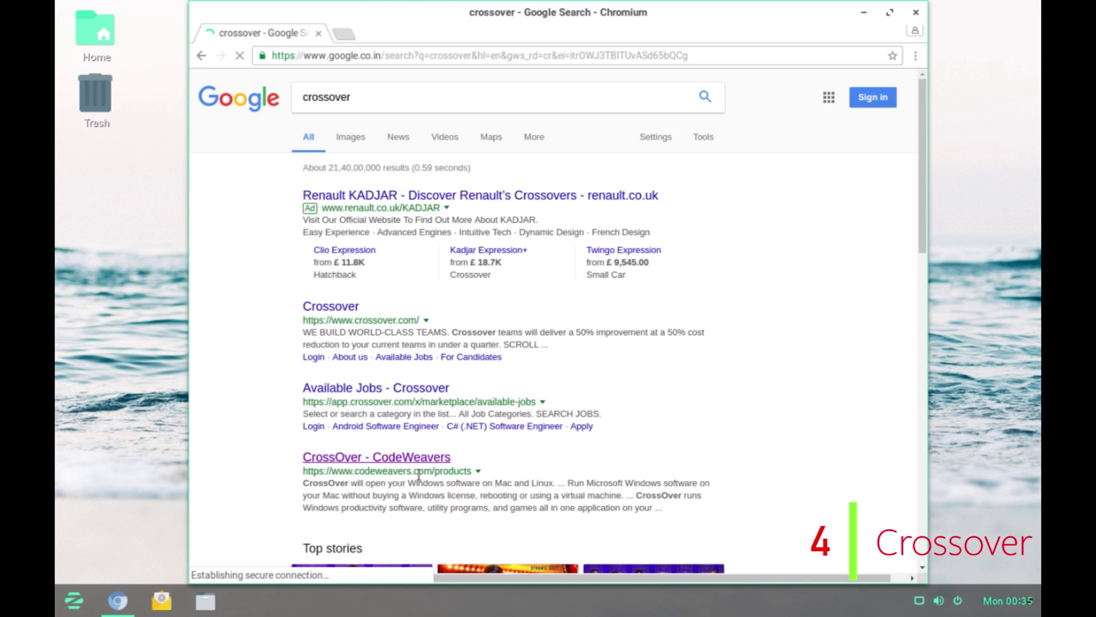
pyautogui.click(342, 455)
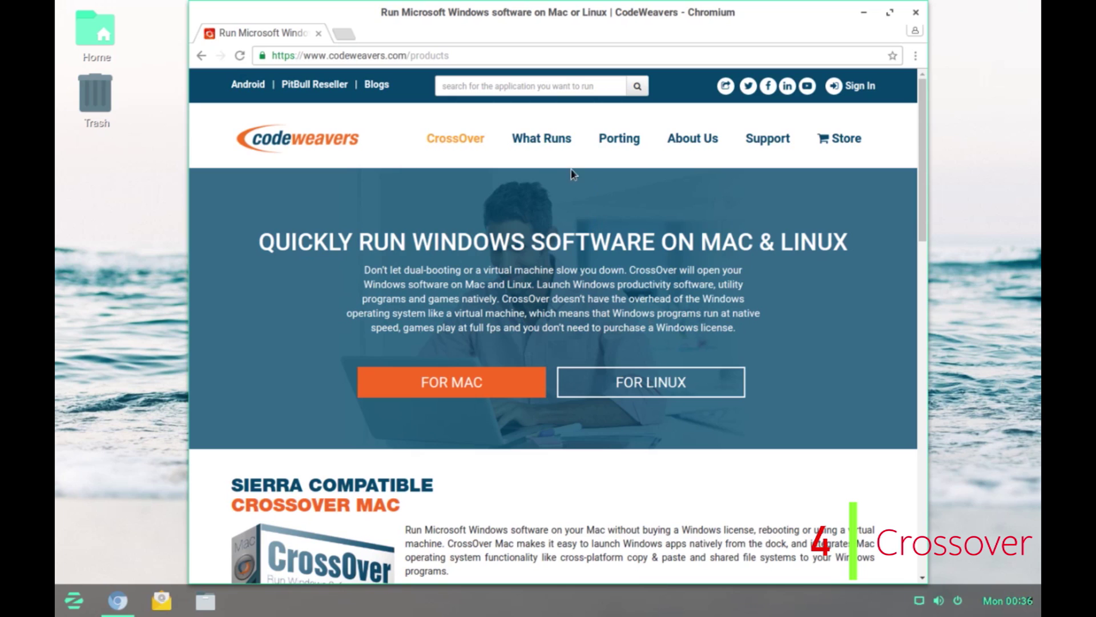
pyautogui.moveTo(549, 144)
pyautogui.click(549, 142)
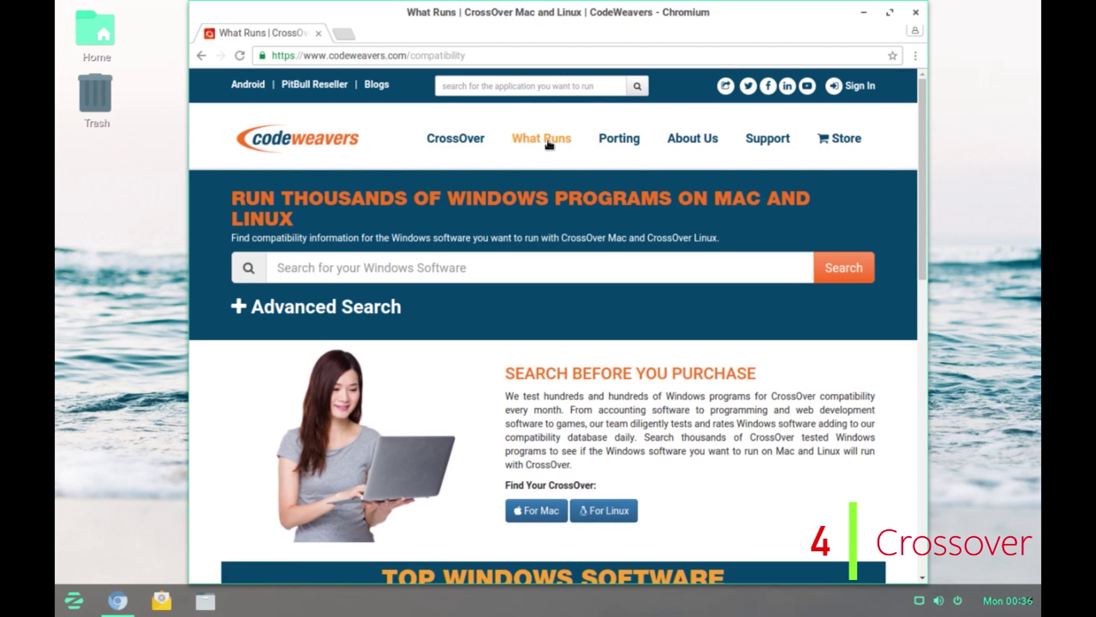
pyautogui.click(604, 510)
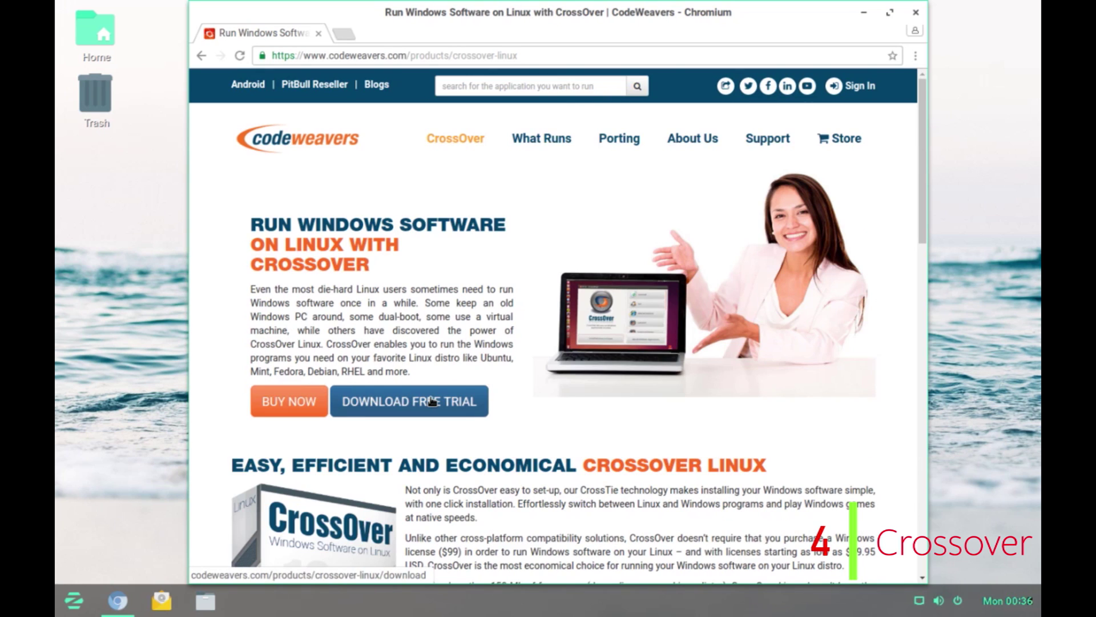
pyautogui.click(433, 401)
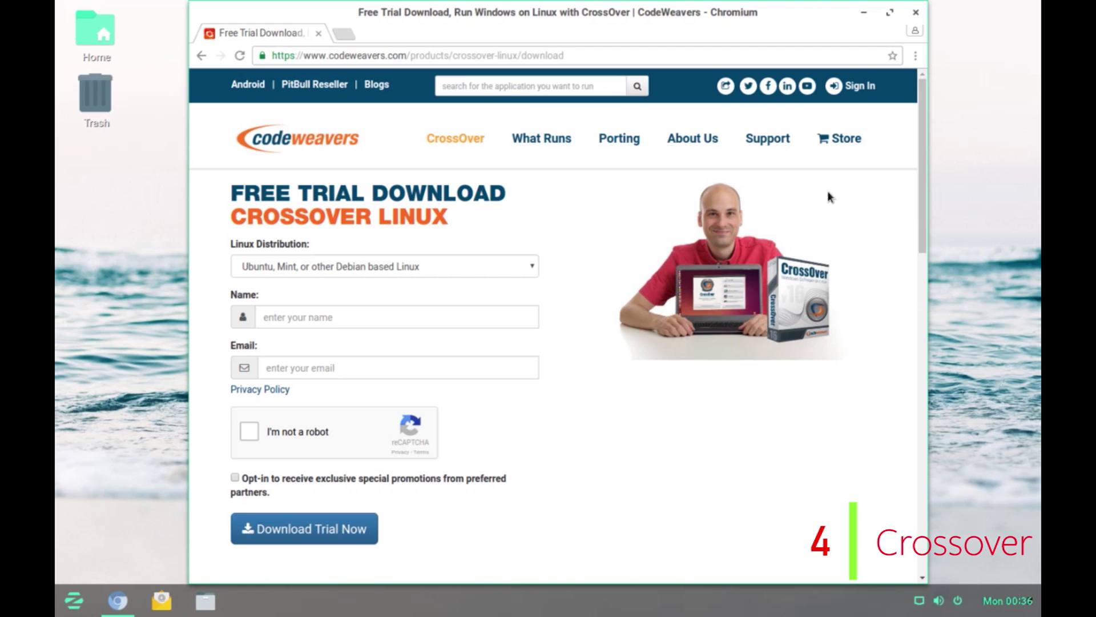
pyautogui.click(915, 12)
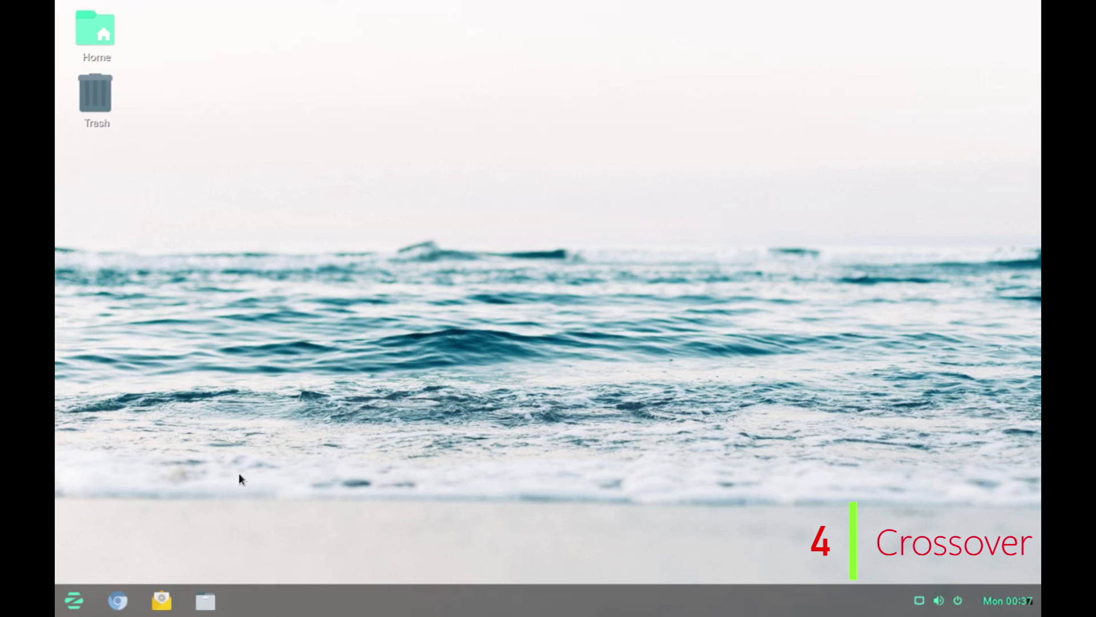
# Launch CrossOver, start Install Windows Software, and update its installation recipes.
pyautogui.click(78, 589)
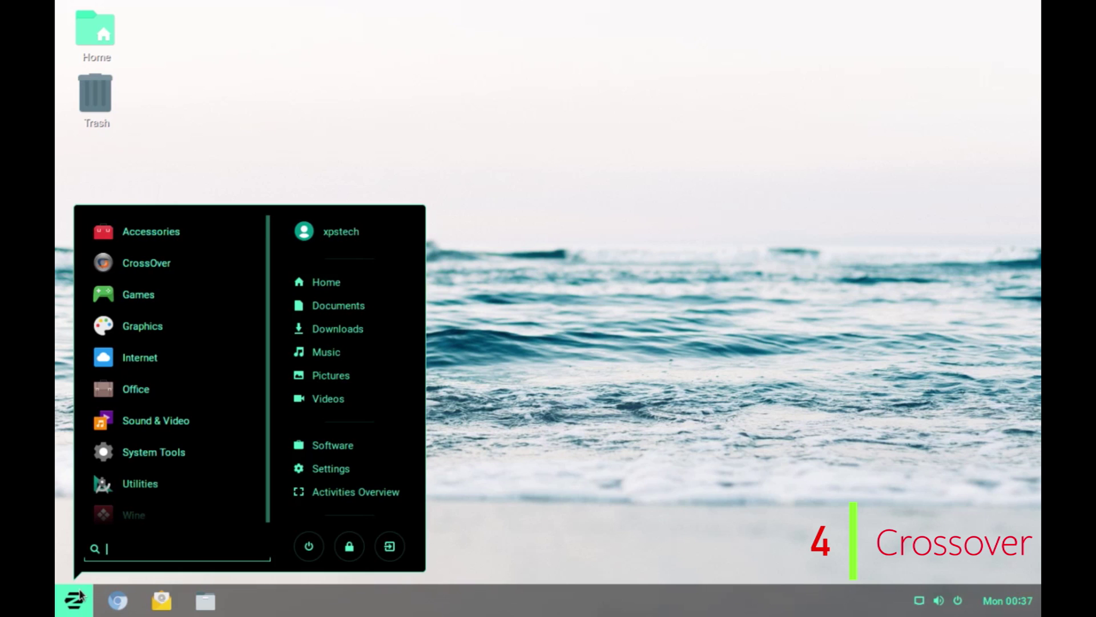
pyautogui.click(159, 264)
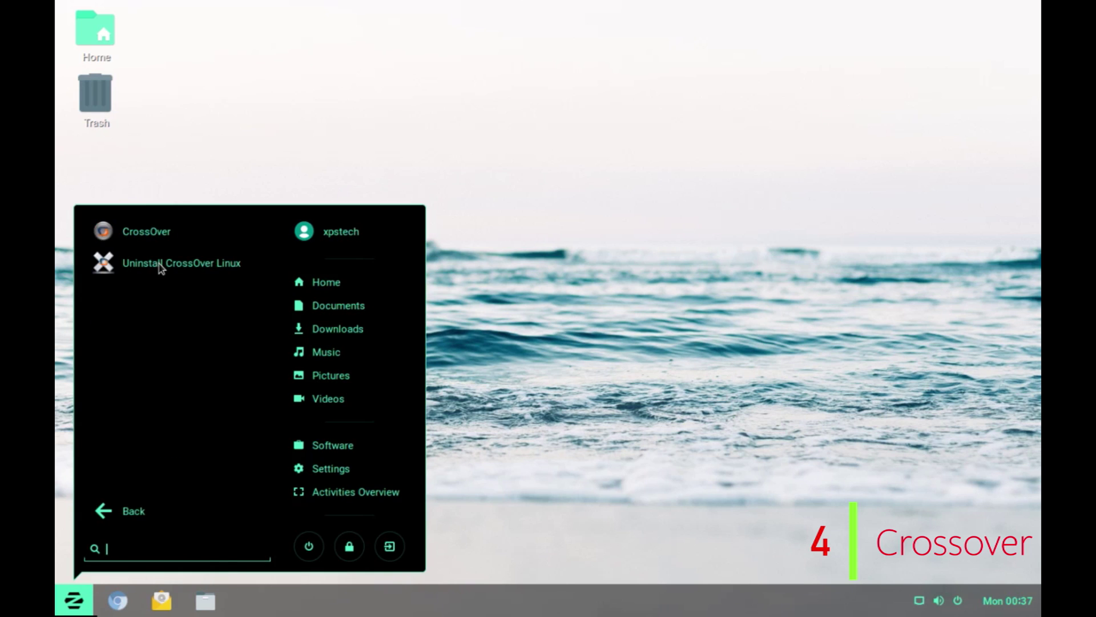
pyautogui.click(144, 231)
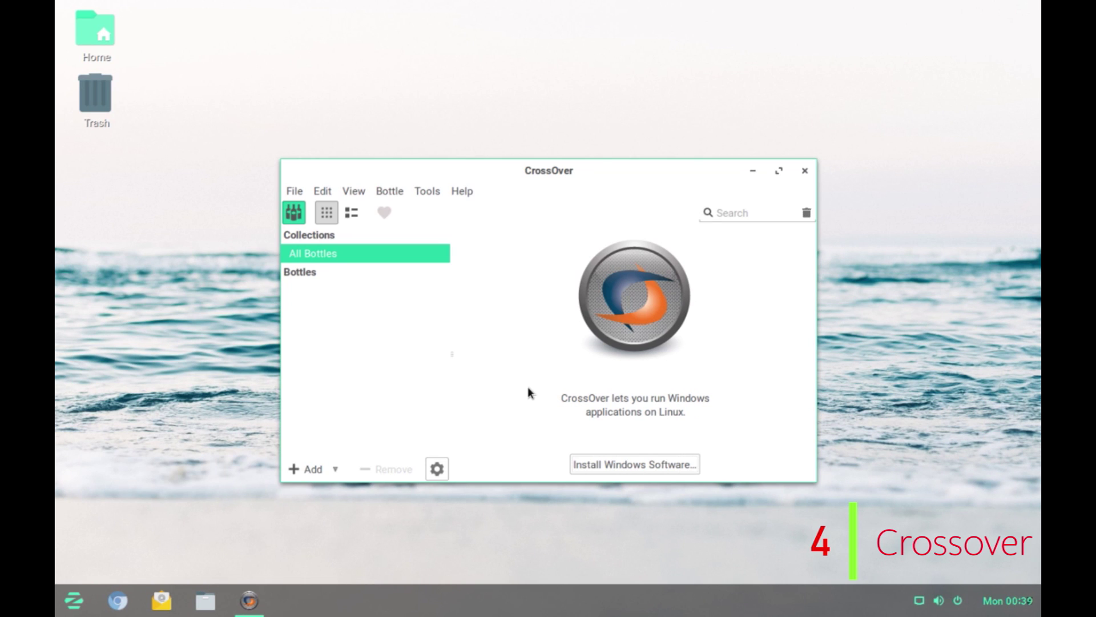
pyautogui.click(618, 464)
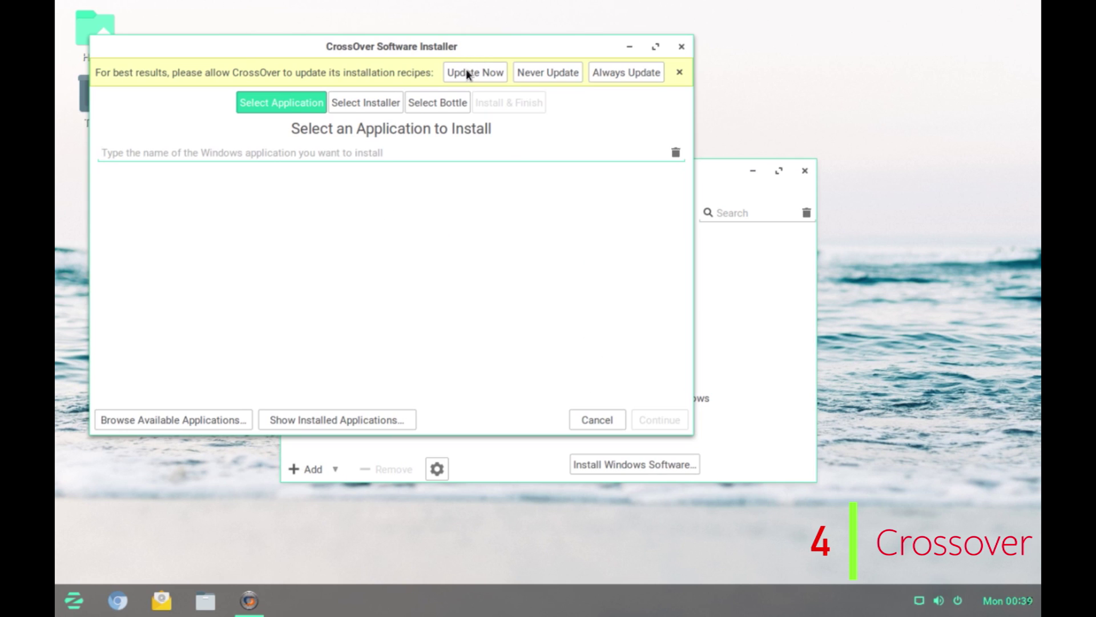
pyautogui.click(465, 69)
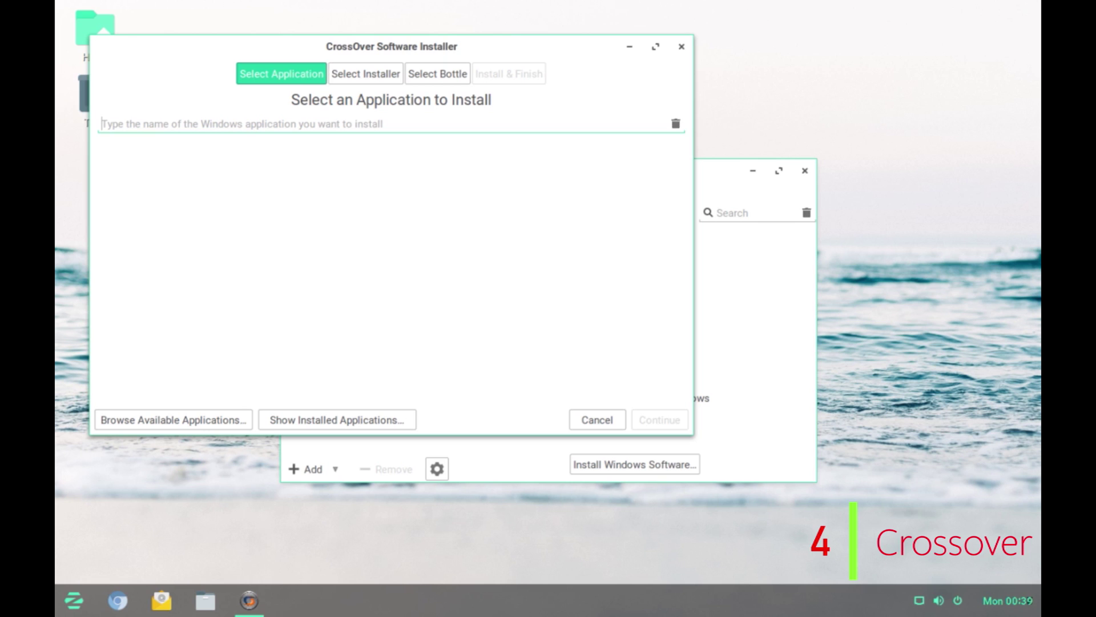
# Search for 'winra', select WinRAR 5.x to install, then close CrossOver.
pyautogui.write('winra')
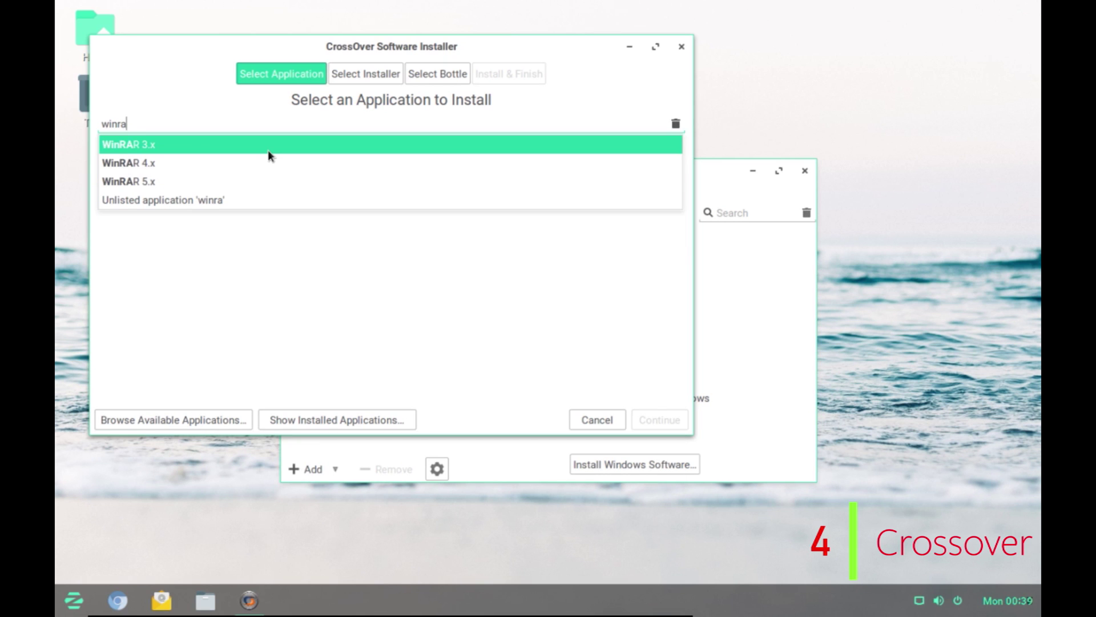
pyautogui.click(209, 183)
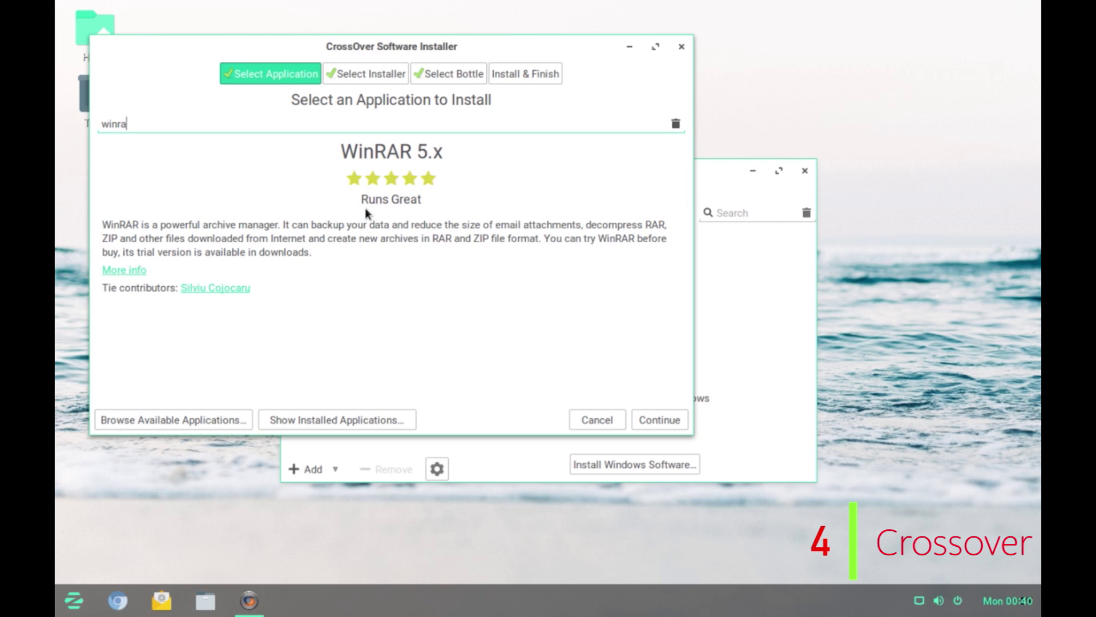
pyautogui.moveTo(385, 200)
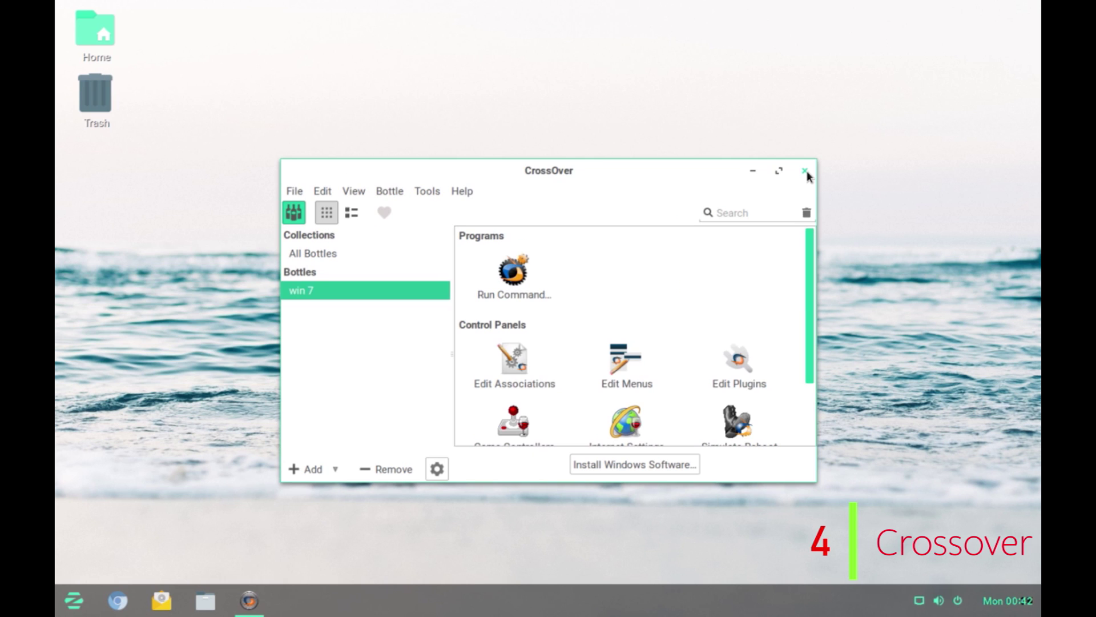
pyautogui.click(805, 172)
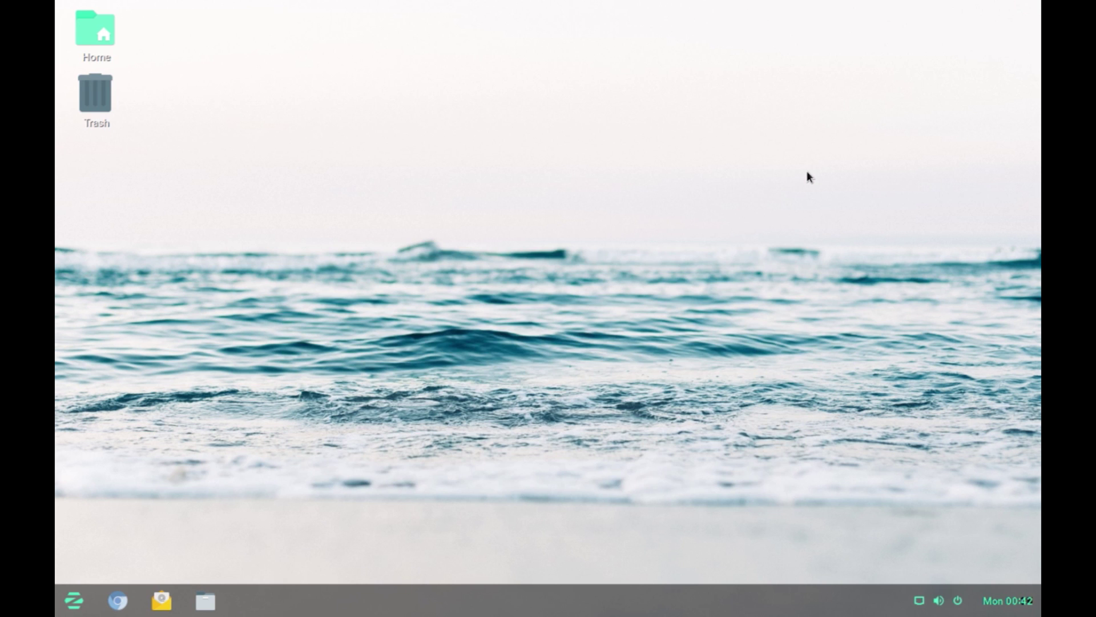